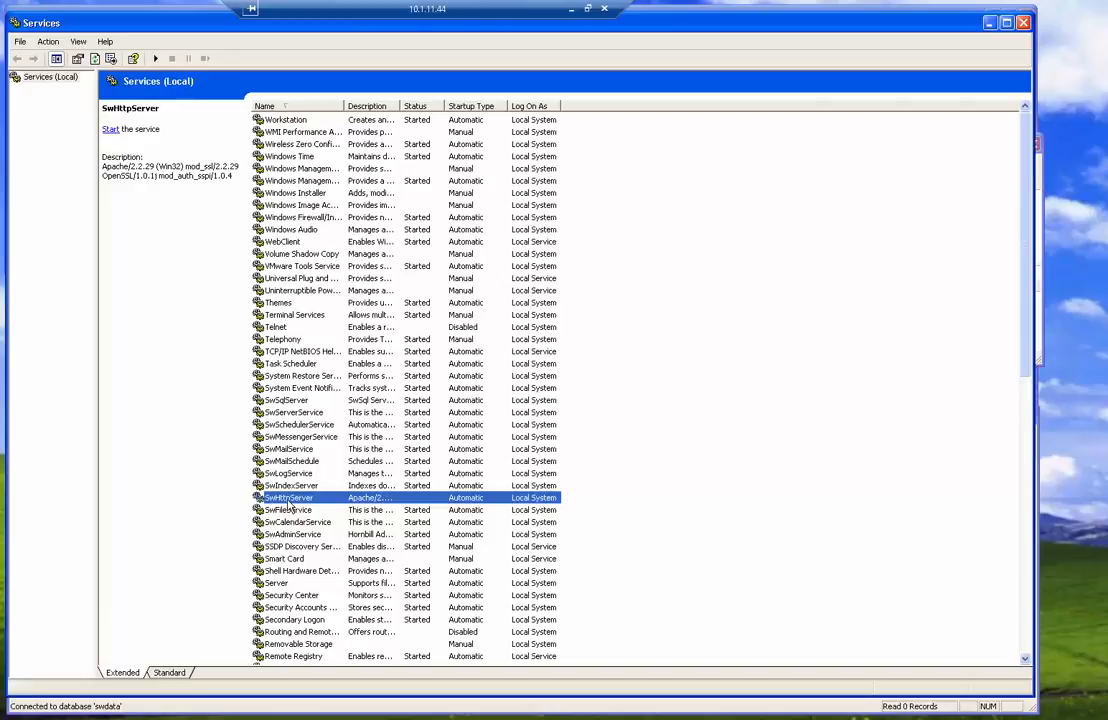
Step: Examine the descriptions and status of the SwSqlServer and SwHttpServer services
left_click(296, 401)
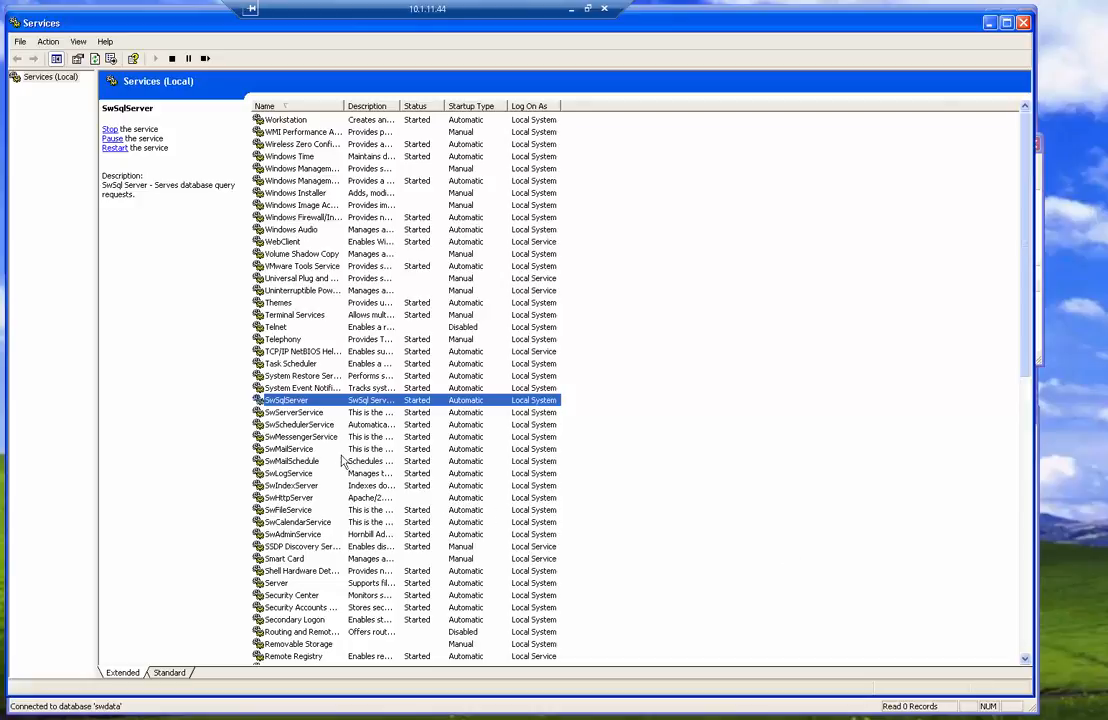
left_click(292, 497)
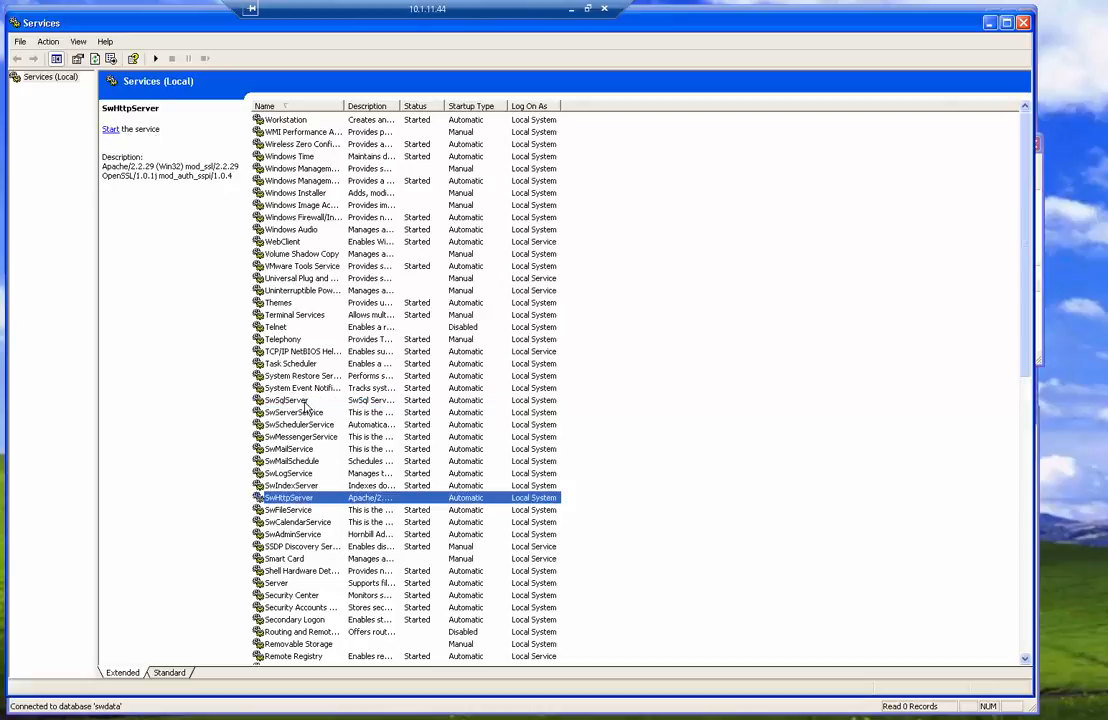
left_click(300, 400)
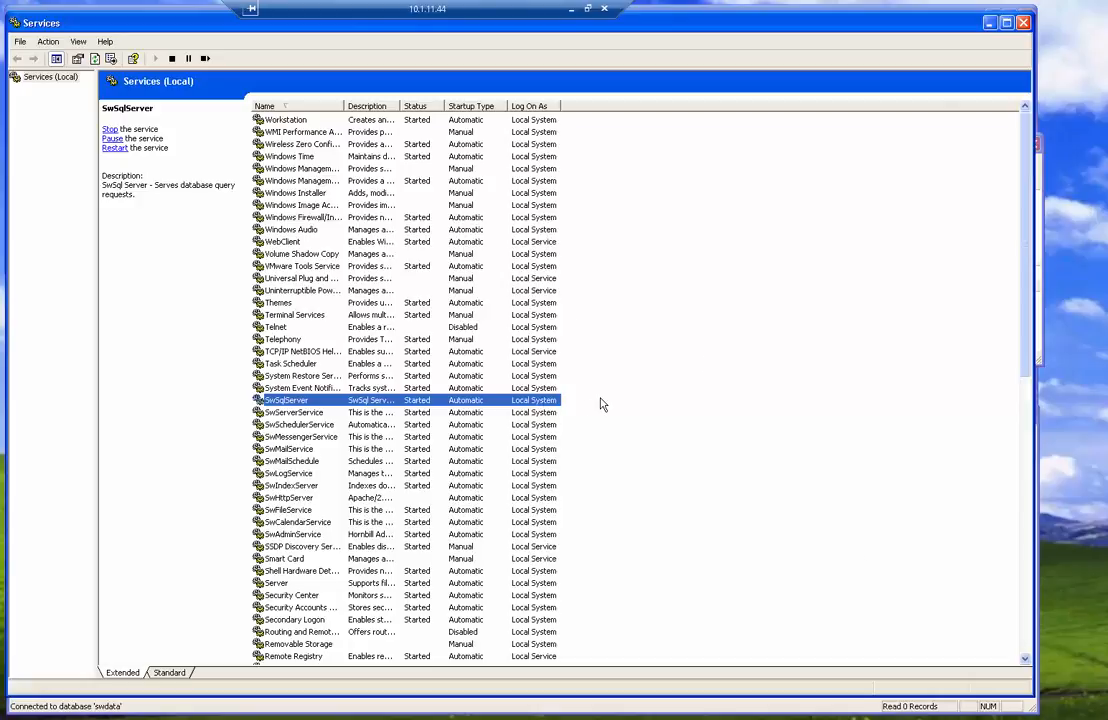
left_click(300, 497)
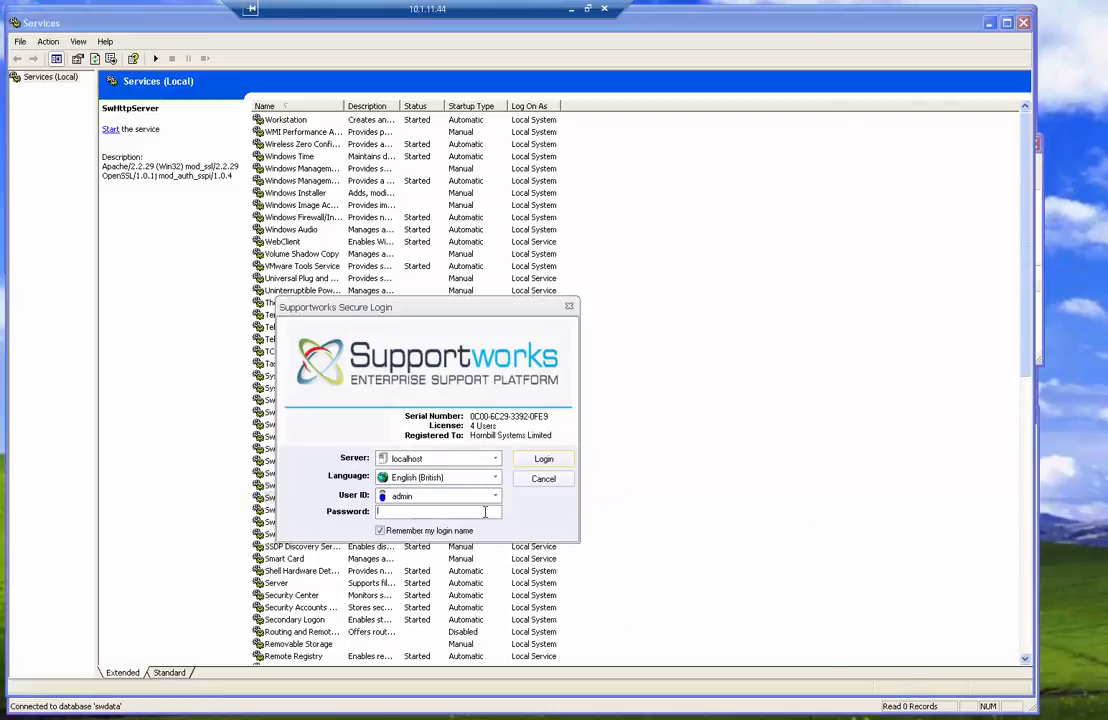
Step: Try to log in to the Supportworks client on localhost as admin with the account password
type("p")
left_click(542, 459)
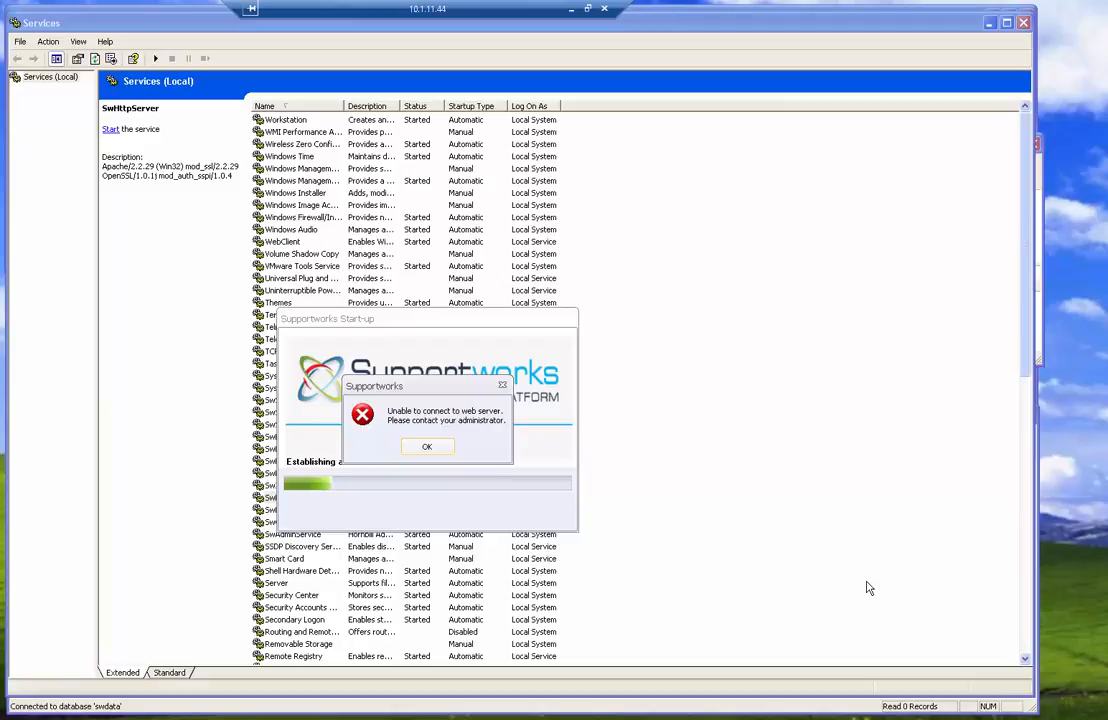
Step: Return to the Services window and start the SwHttpServer service
left_click(620, 718)
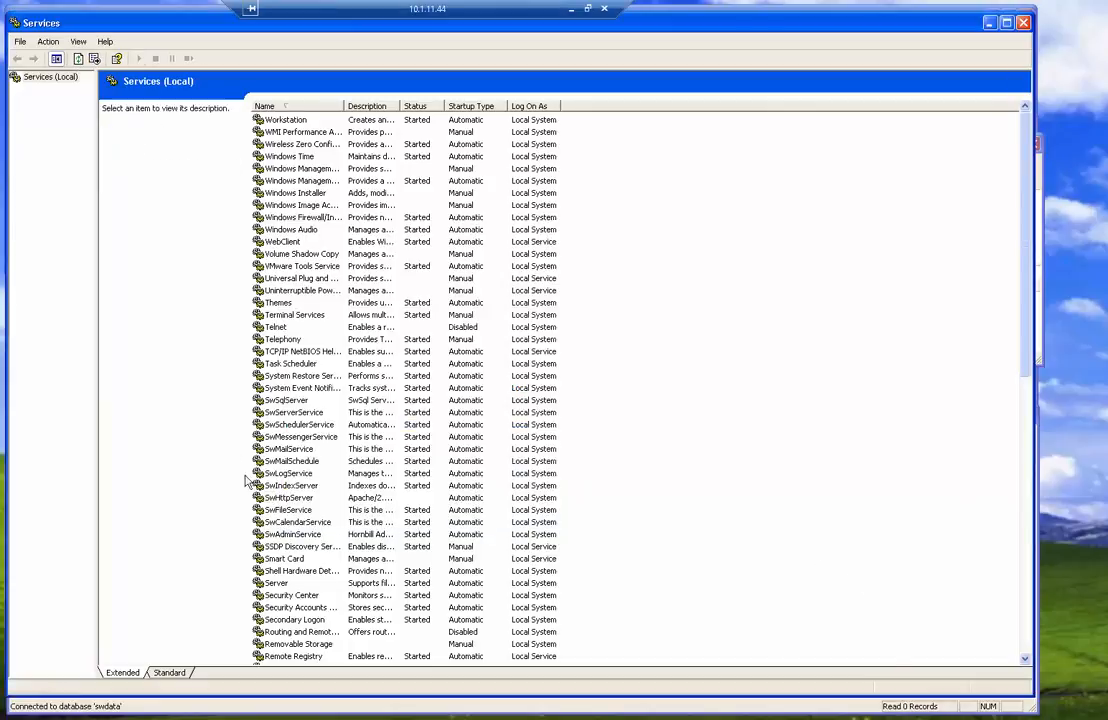
left_click(285, 497)
left_click(110, 130)
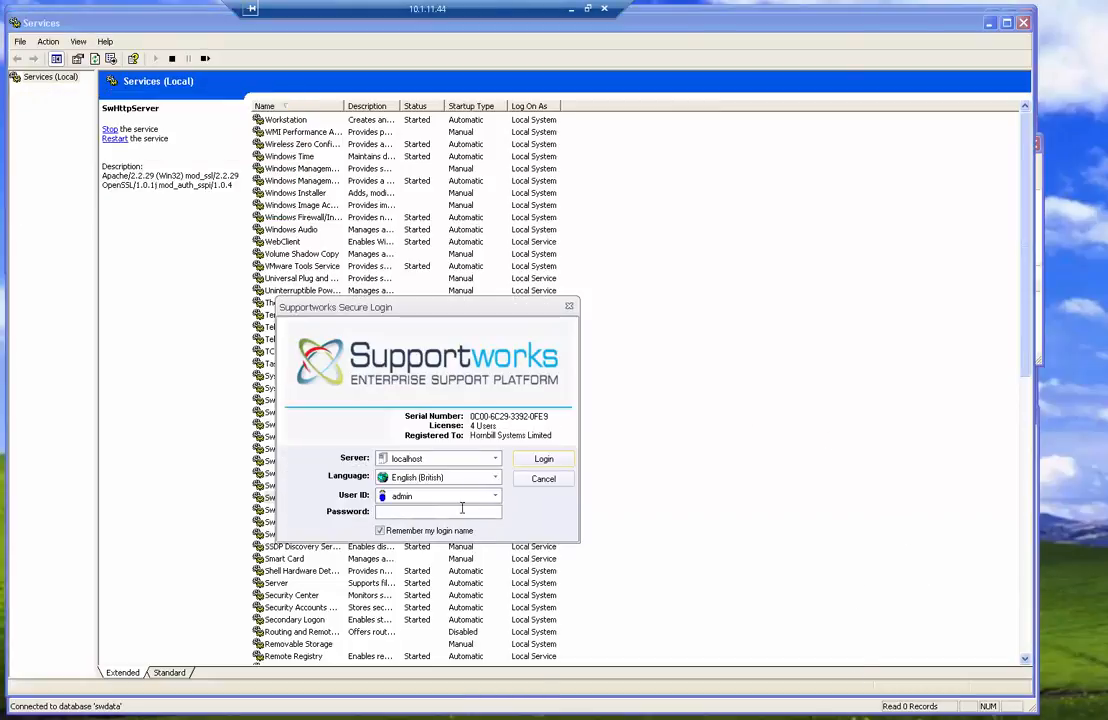
Step: Log in to Supportworks as admin with the account password and dismiss the Tip of the Day
left_click(453, 511)
type("*******")
left_click(523, 464)
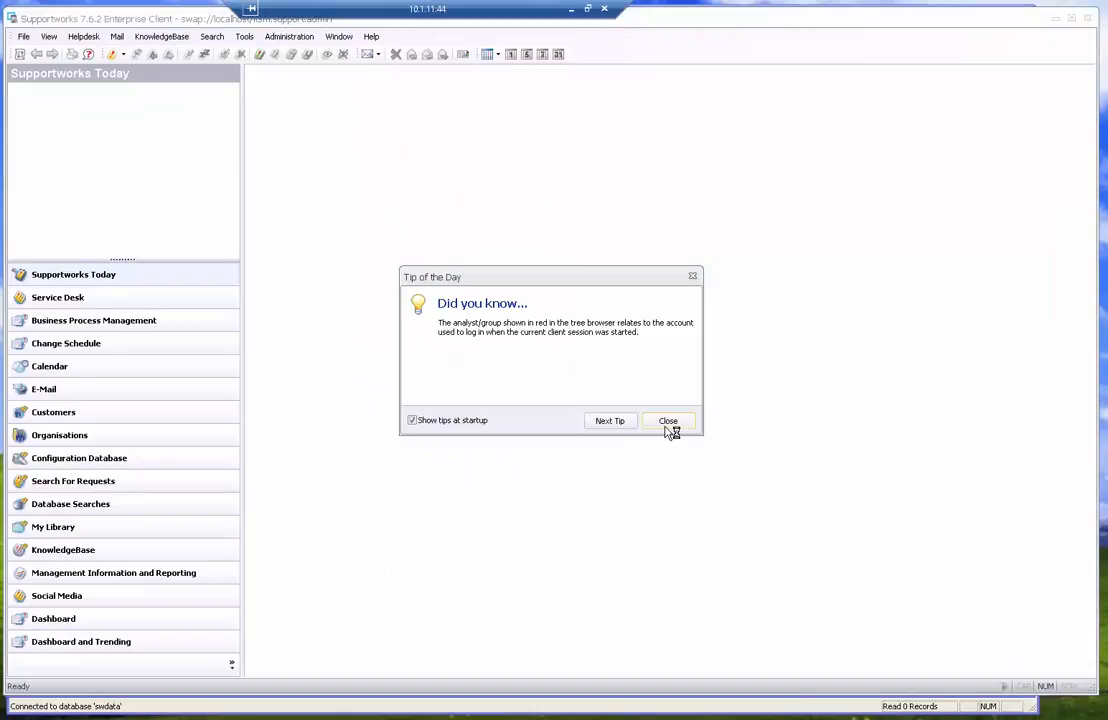
left_click(667, 423)
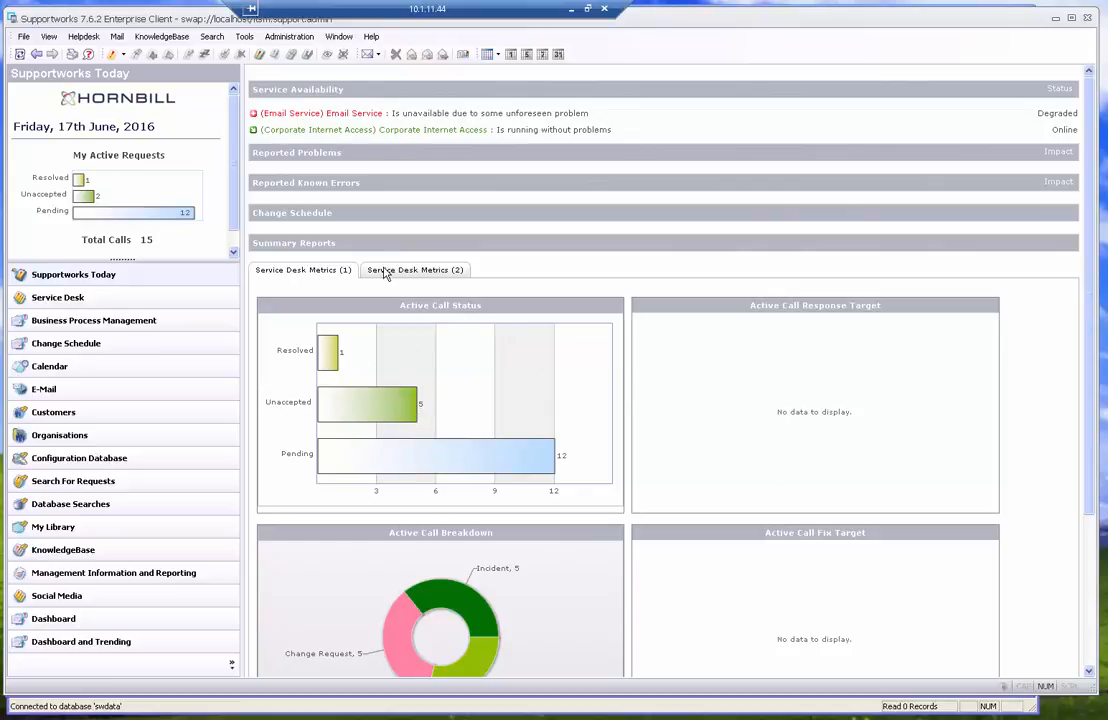
Step: View the second set of service desk metrics, and search the customers by first name
left_click(415, 270)
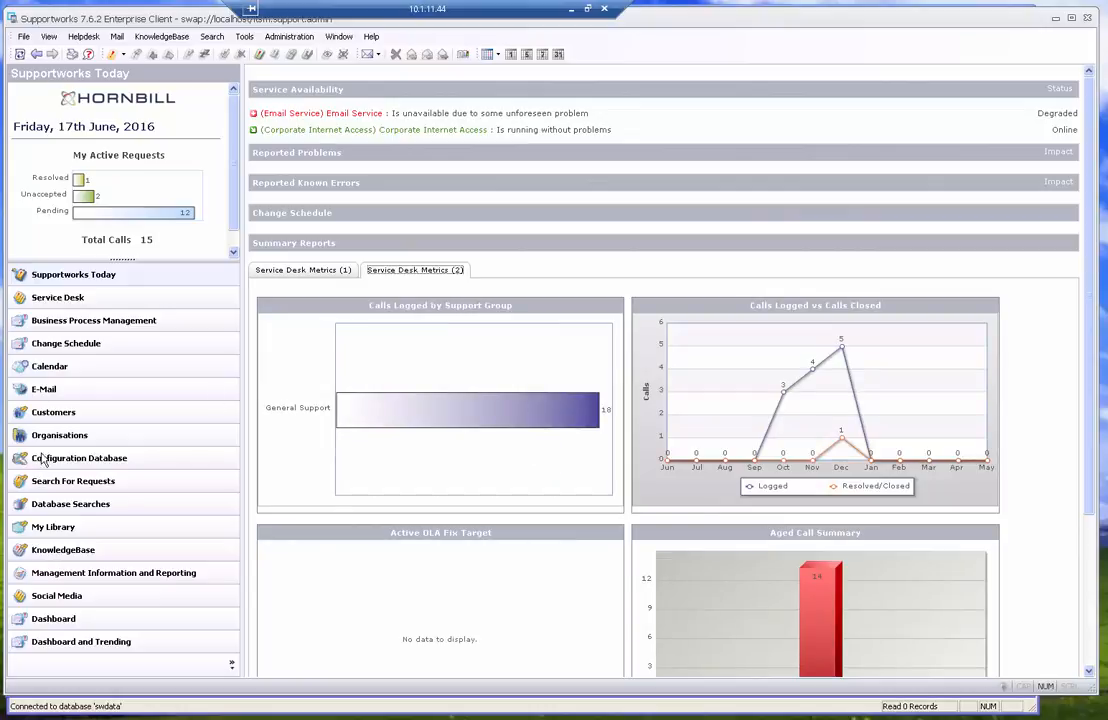
left_click(77, 421)
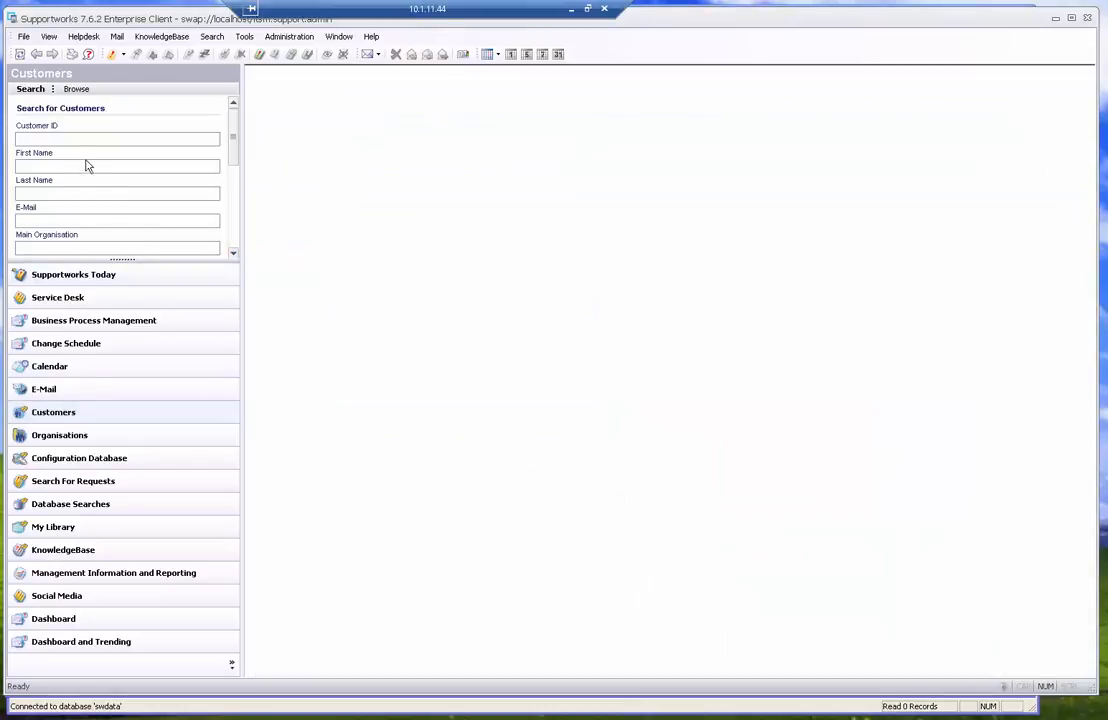
left_click(85, 164)
type("alan")
key("Return")
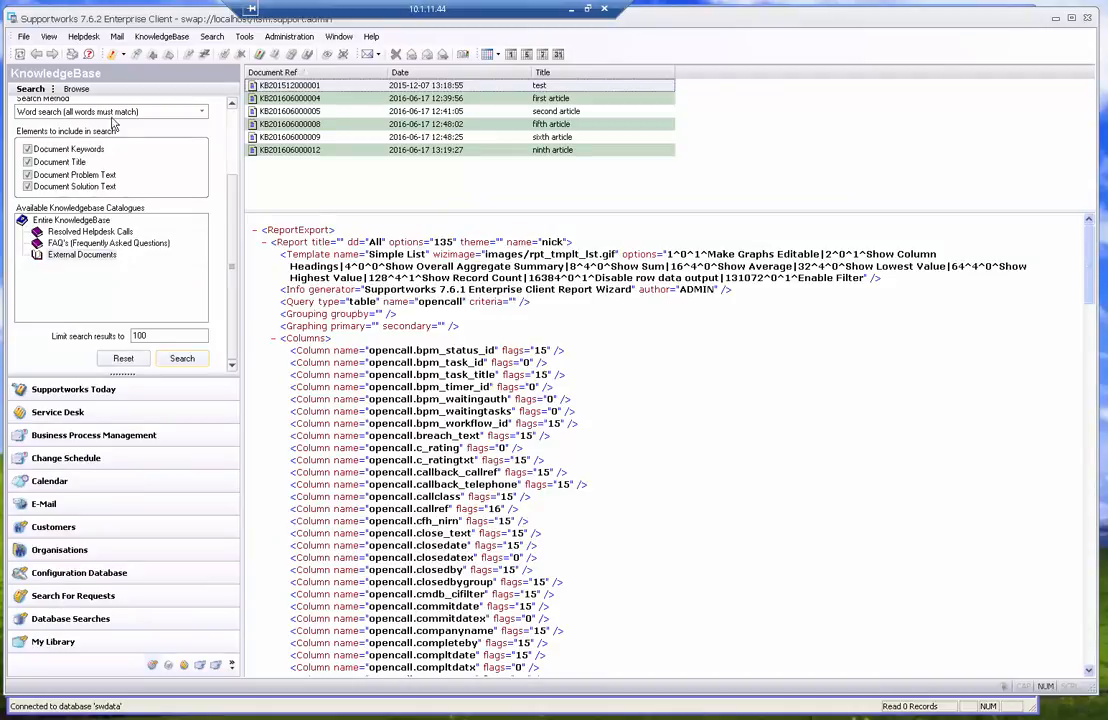
Step: Review the KnowledgeBase search options, run the search for "article", and shorten the search pane
scroll(237, 147, "up", 1)
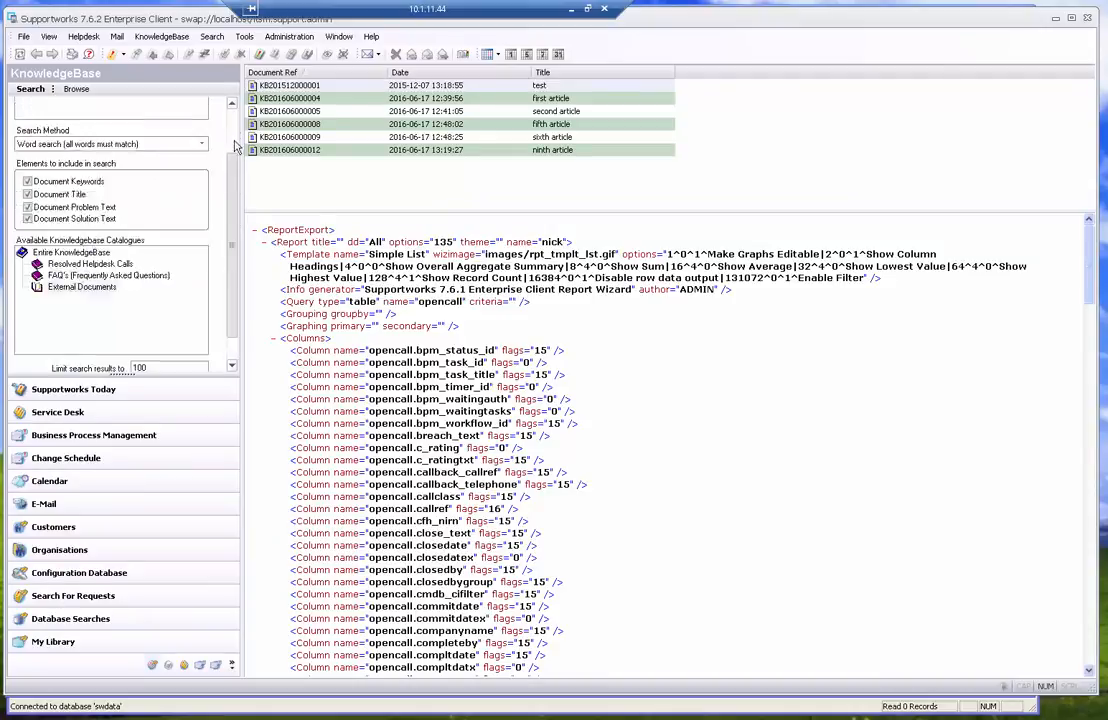
scroll(237, 147, "up", 2)
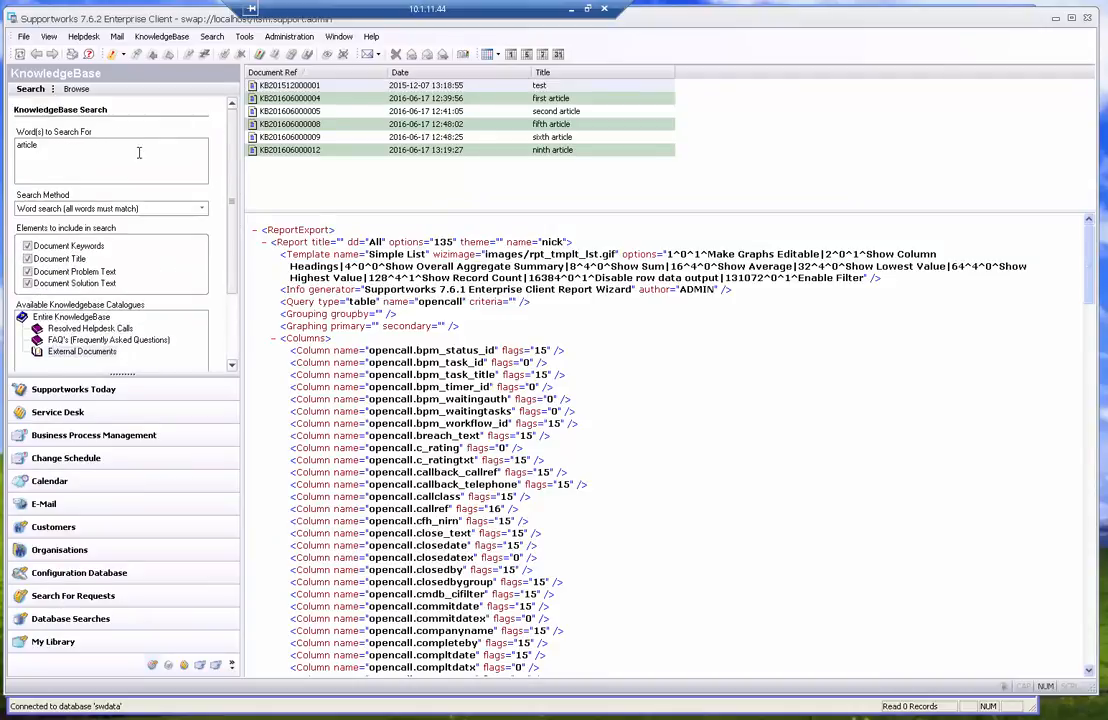
scroll(232, 292, "down", 3)
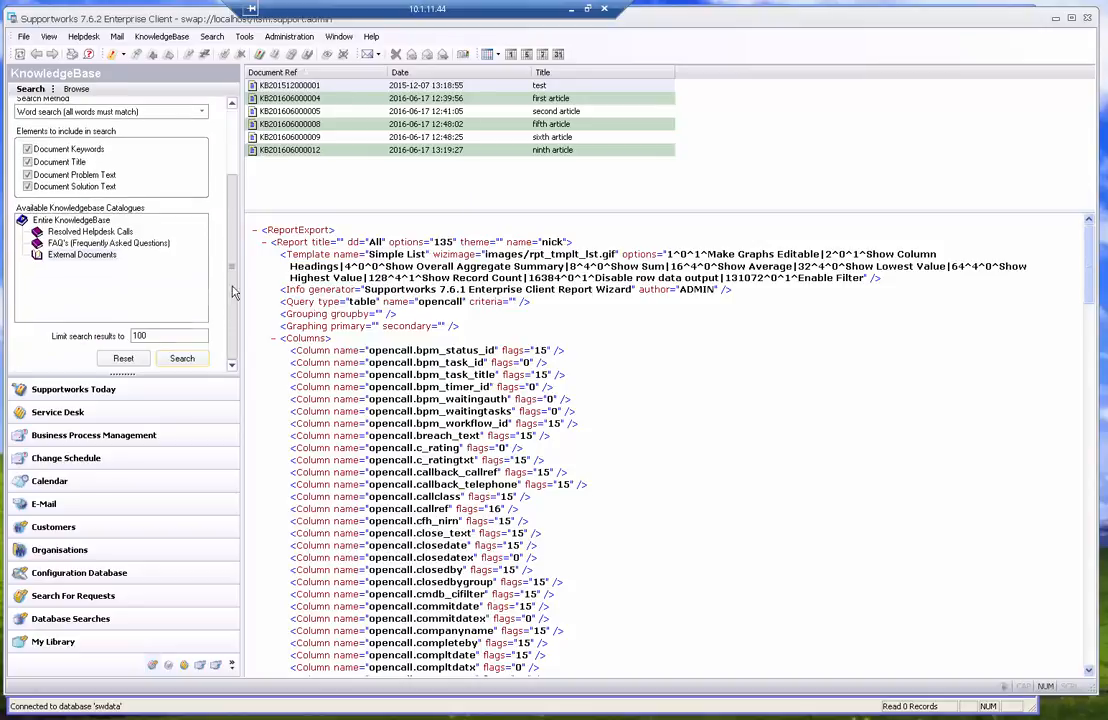
left_click(182, 358)
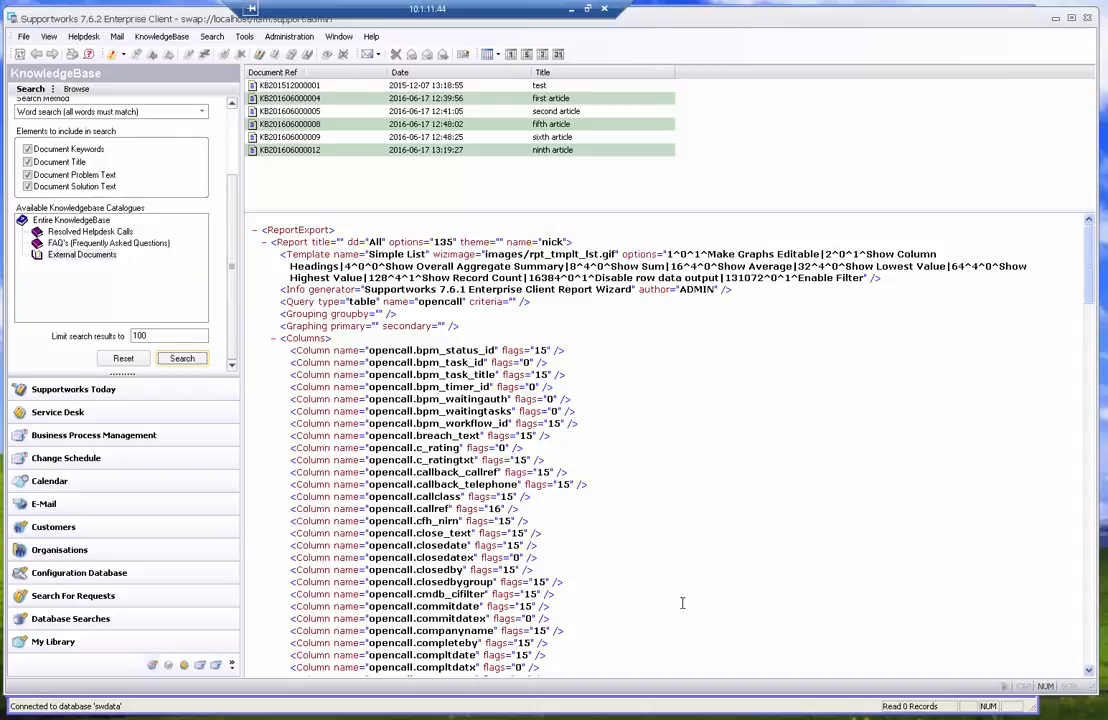
left_click_drag(122, 374, 122, 259)
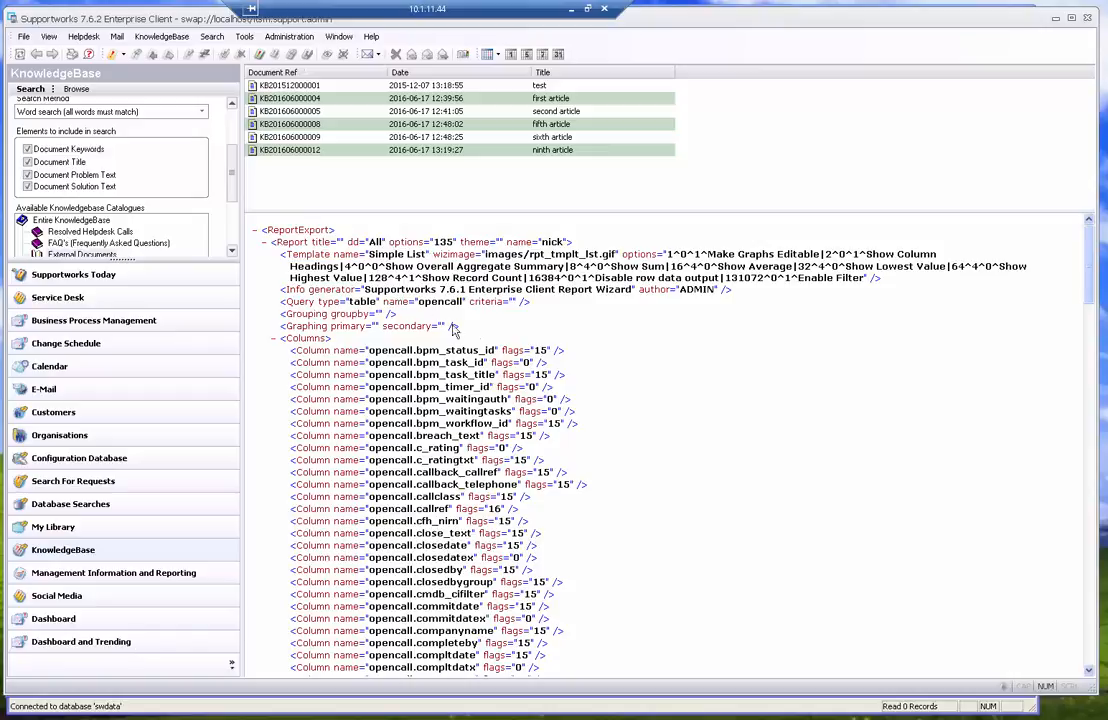
Step: Switch to the SwHttpServer logs folder, point out the access log file, and refresh the file listing
key("alt+Tab")
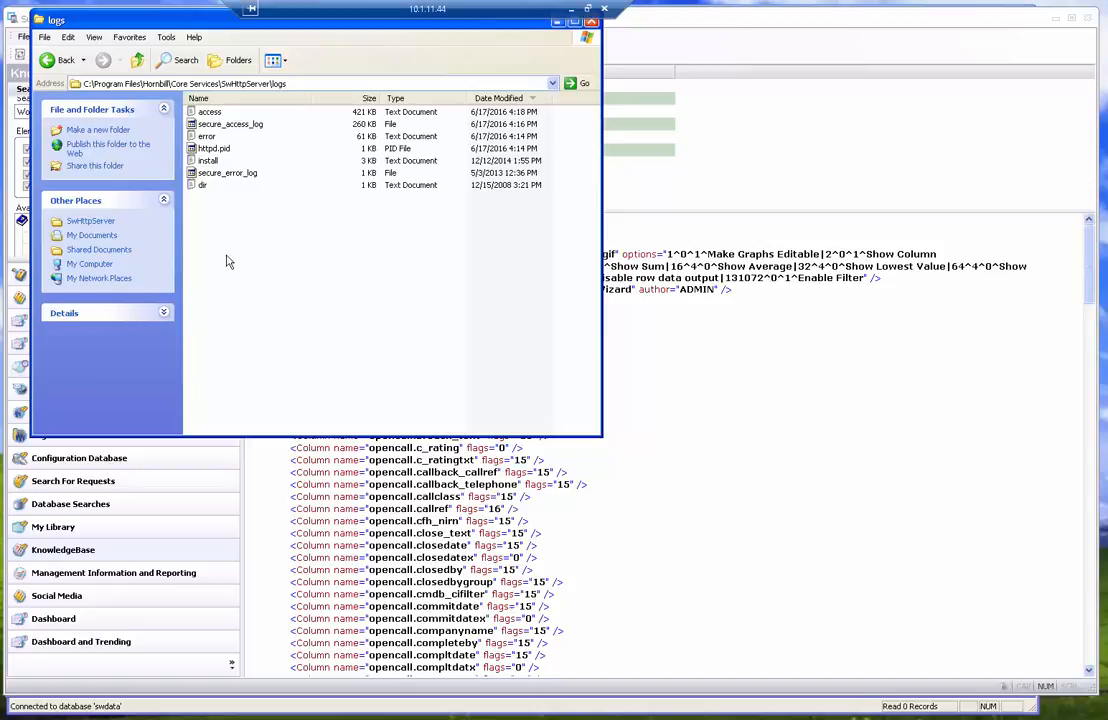
left_click(218, 113)
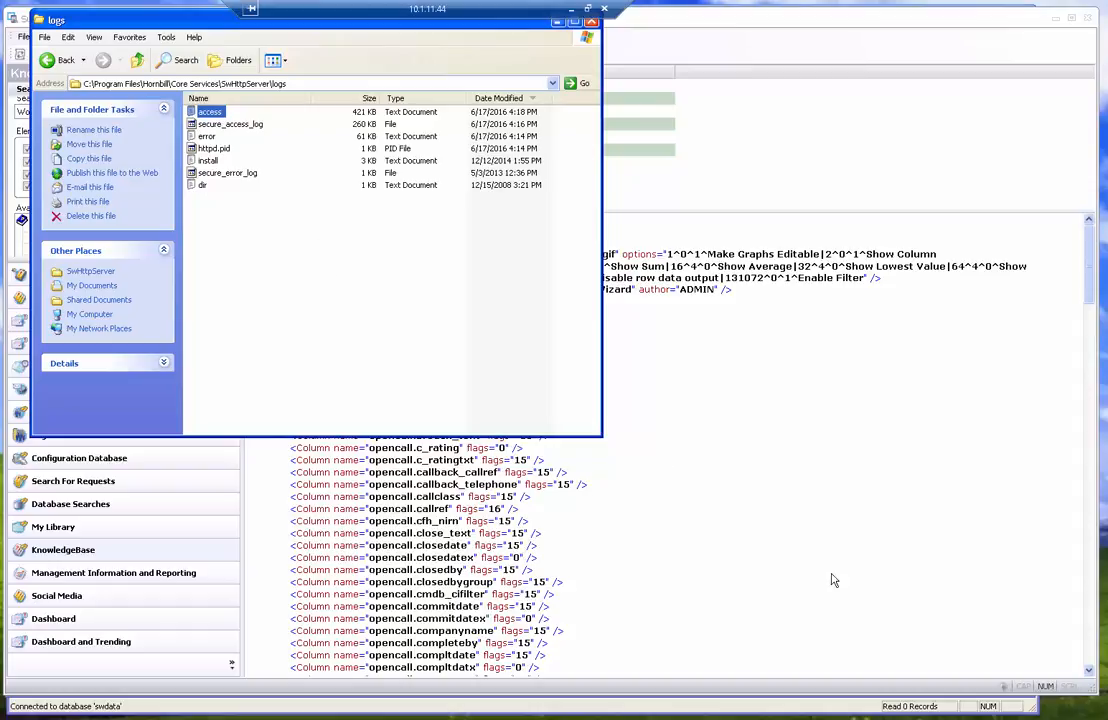
key("F5")
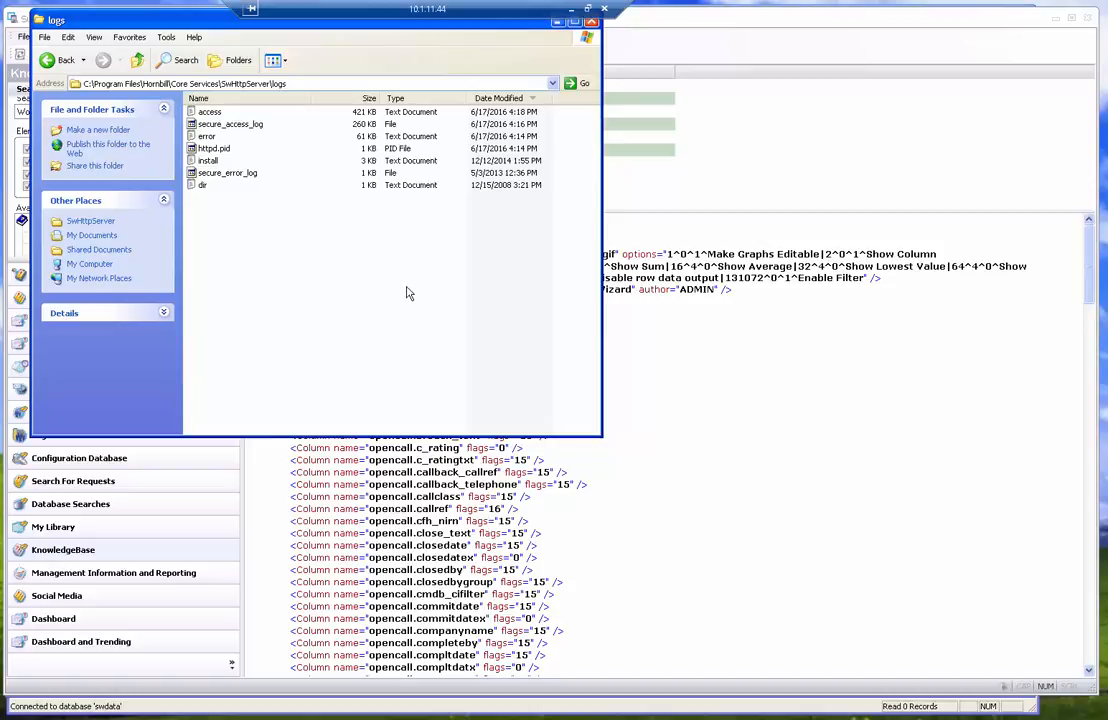
Step: Go to the conf folder of SwHttpServer and locate the httpd.conf file
left_click(138, 61)
left_click(138, 61)
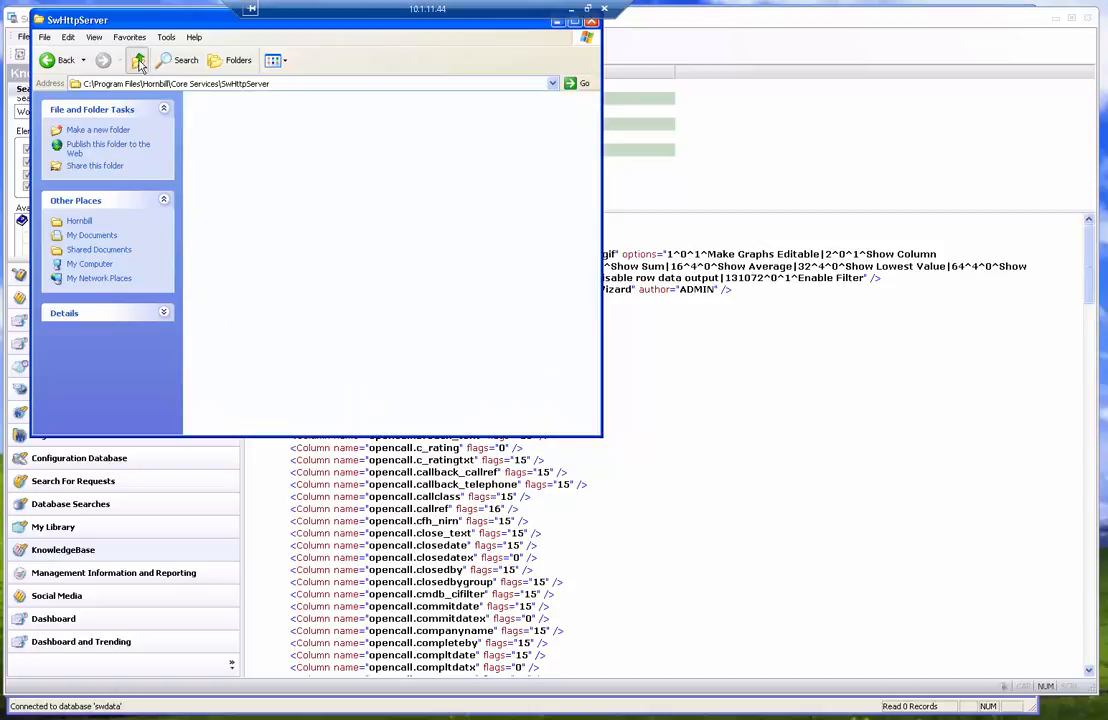
double_click(198, 142)
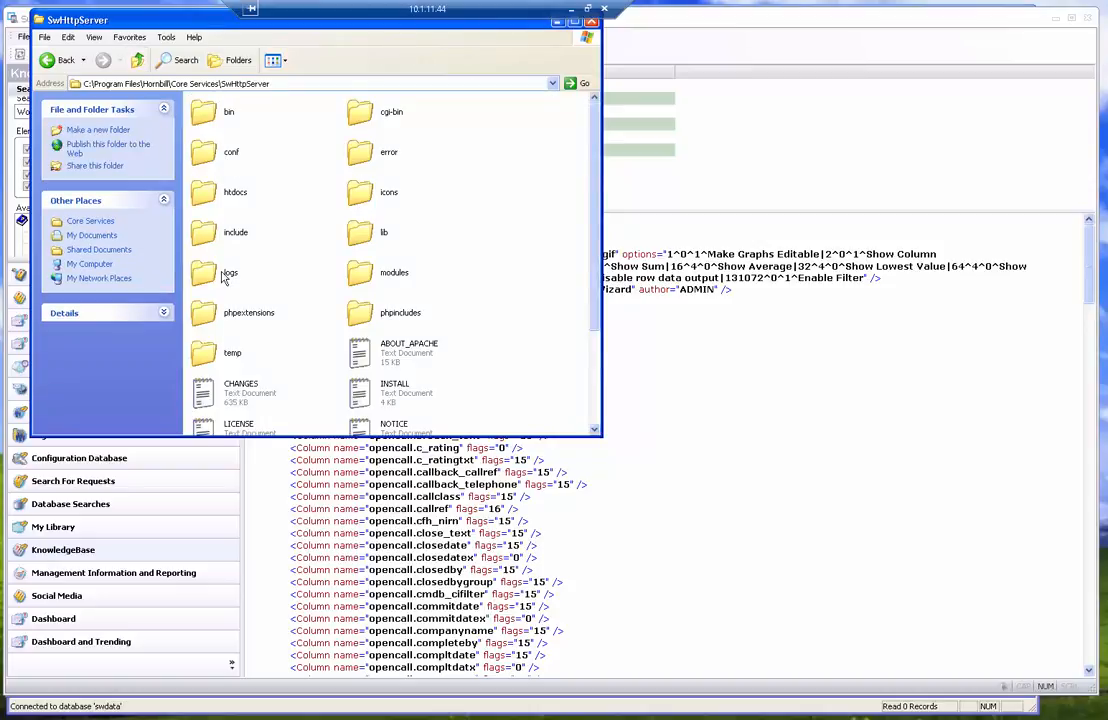
double_click(210, 150)
left_click(229, 270)
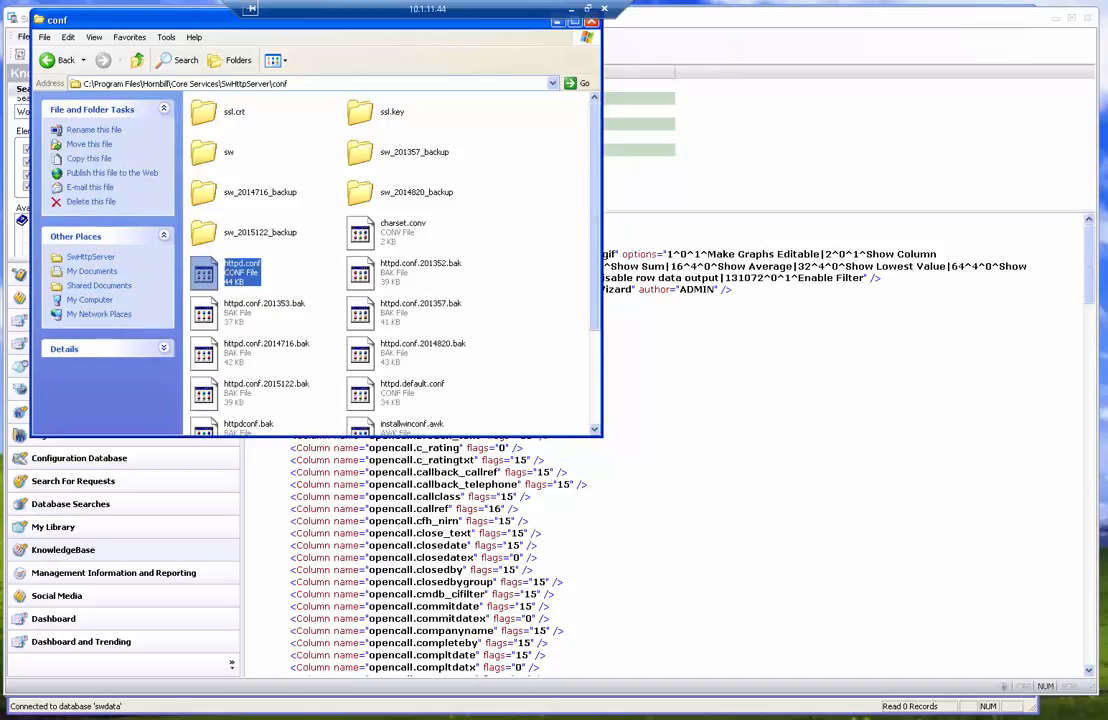
left_click(322, 305)
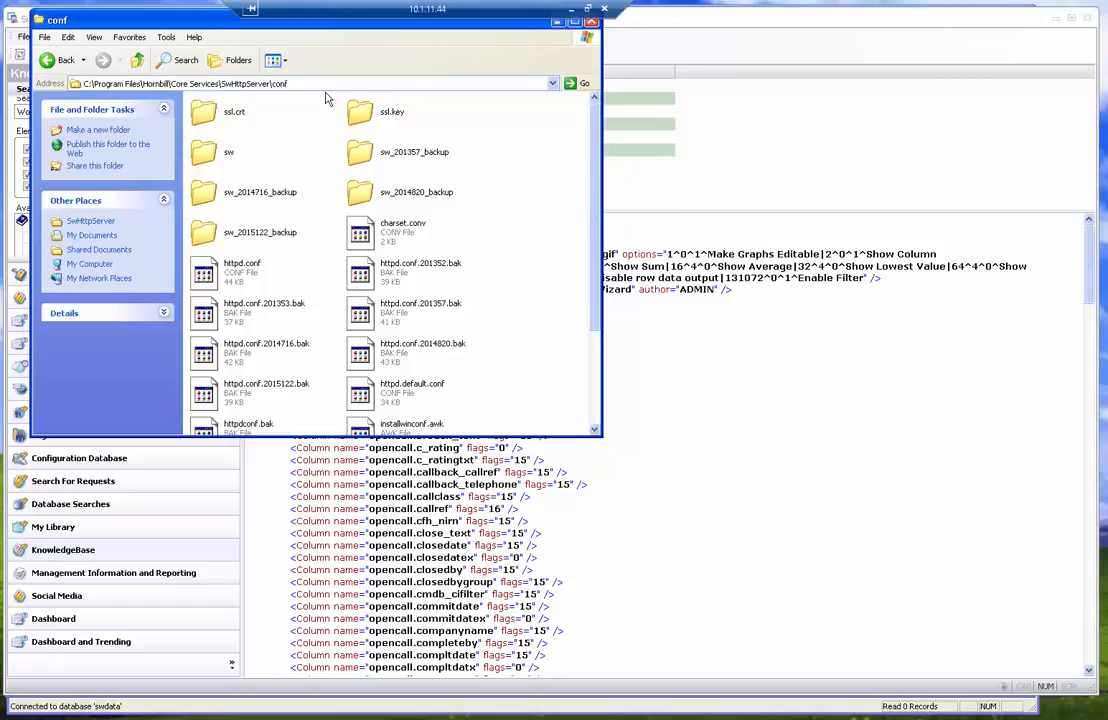
Step: Make a backup copy of httpd.conf in the same conf folder
right_click(245, 272)
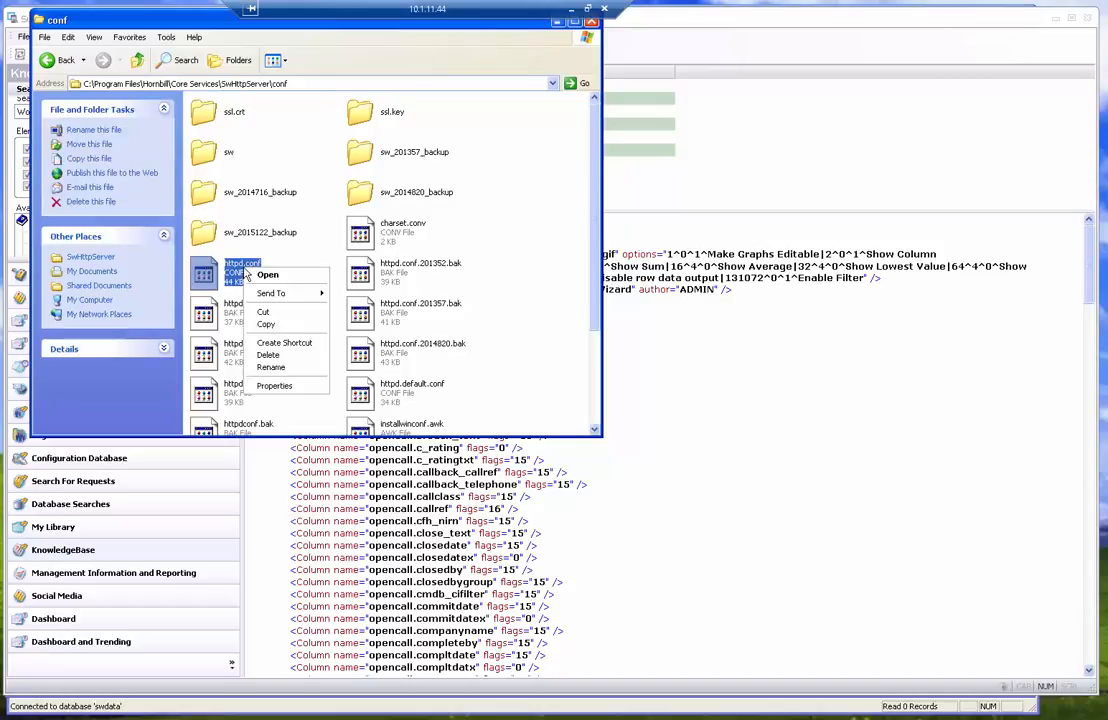
left_click(270, 327)
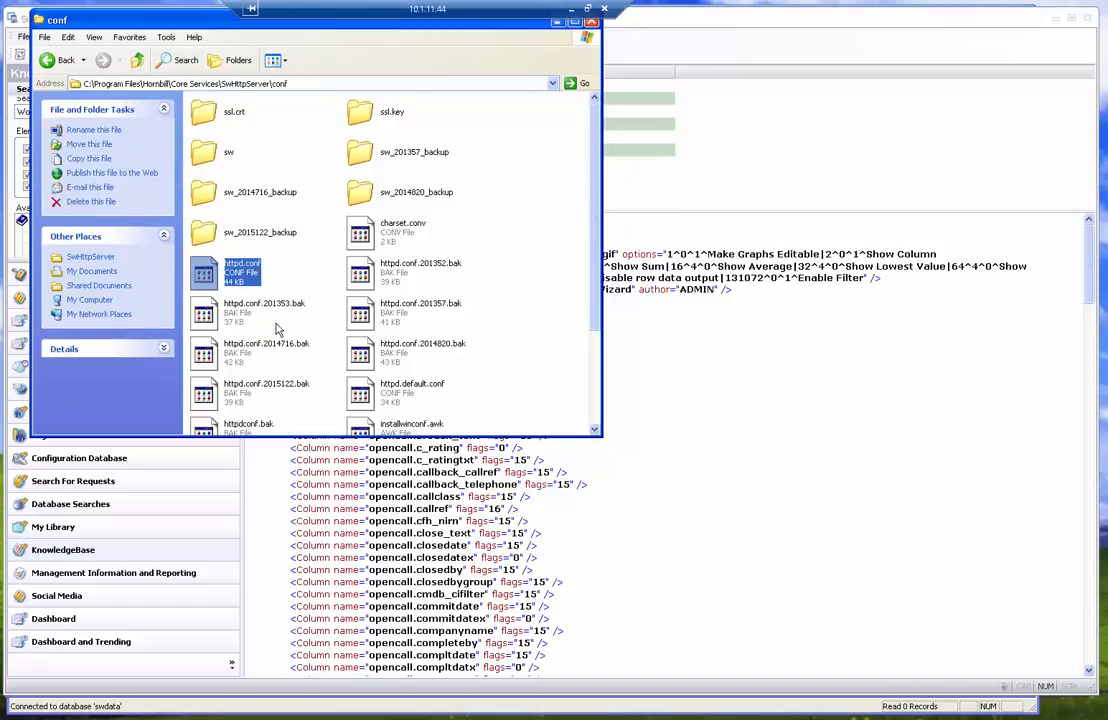
right_click(549, 351)
left_click(574, 424)
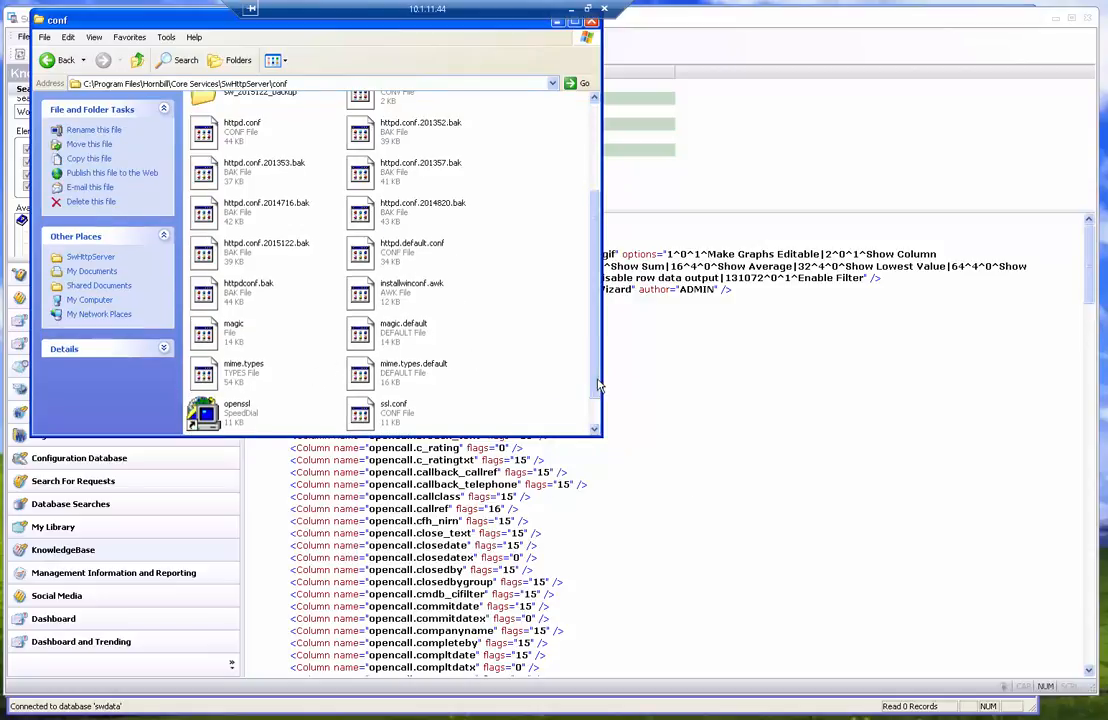
scroll(521, 336, "up", 2)
scroll(600, 342, "up", 1)
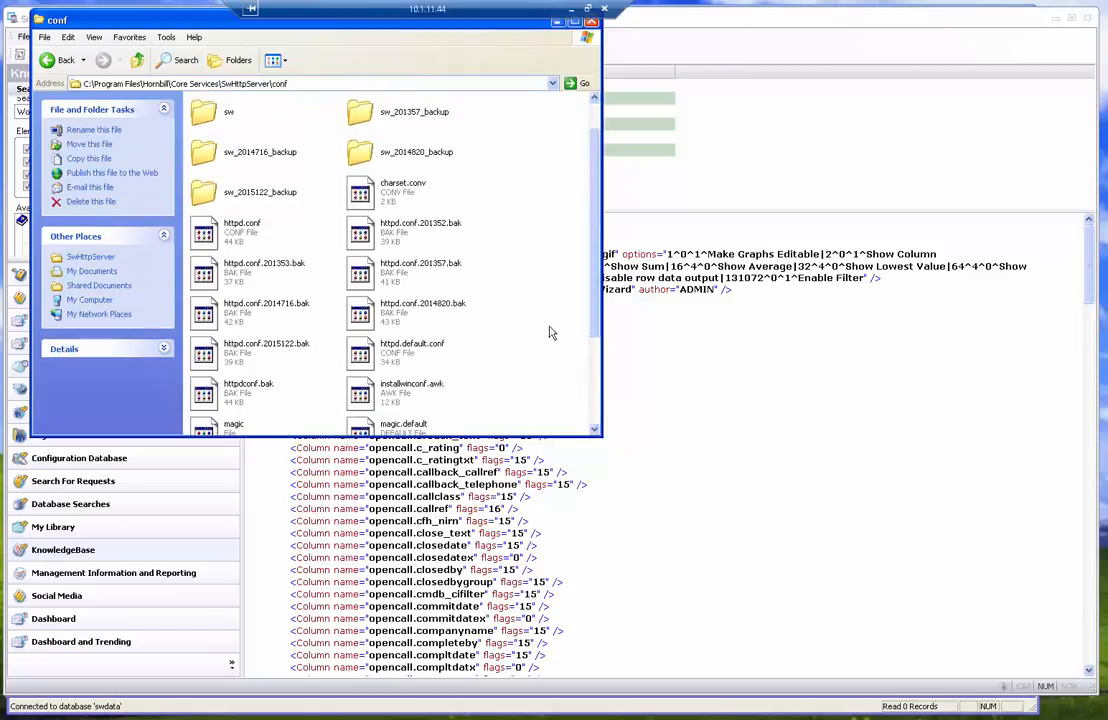
scroll(593, 358, "down", 3)
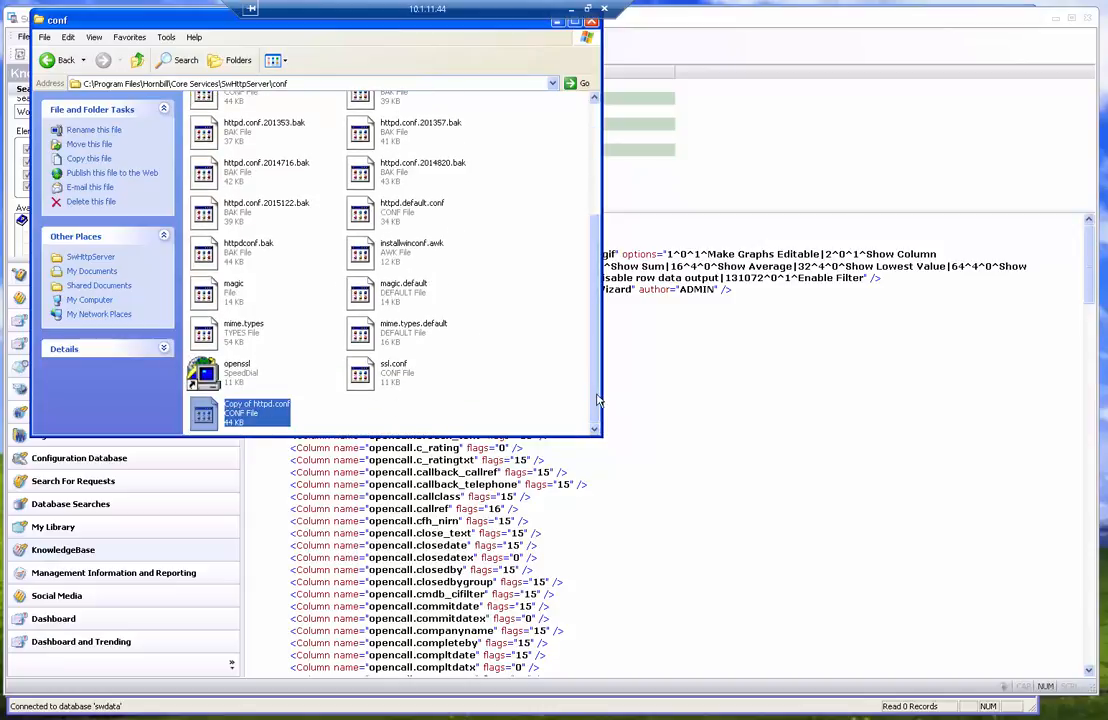
scroll(593, 366, "up", 3)
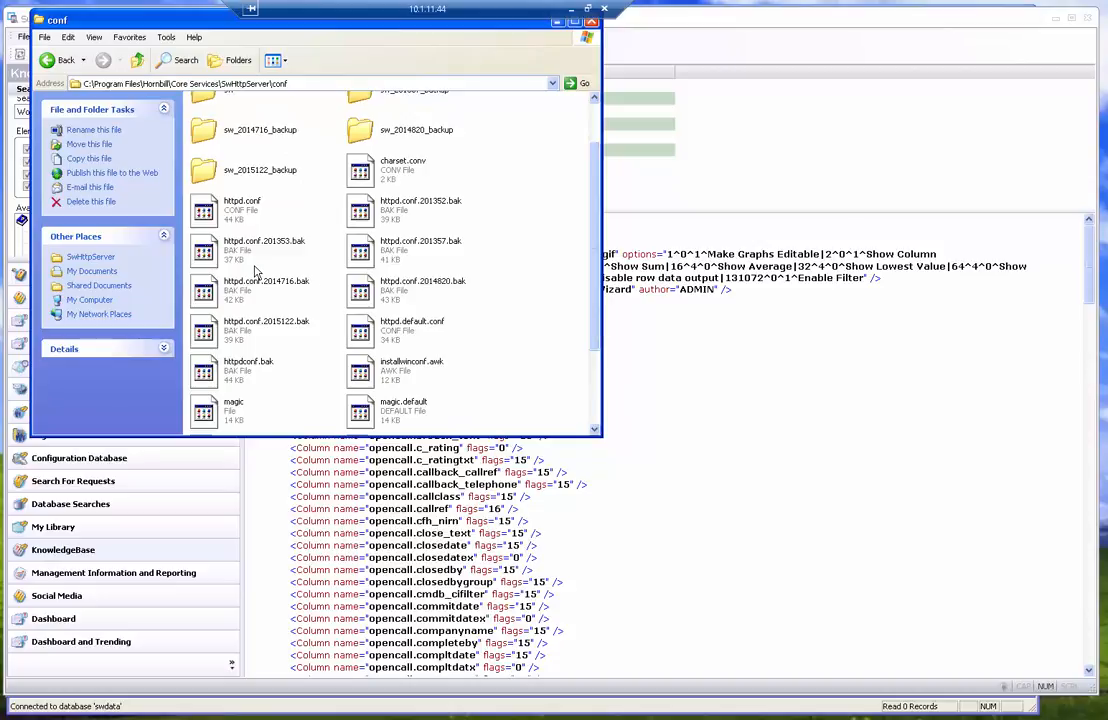
Step: Open the original httpd.conf in Notepad by choosing the program from the list
right_click(243, 206)
left_click(263, 210)
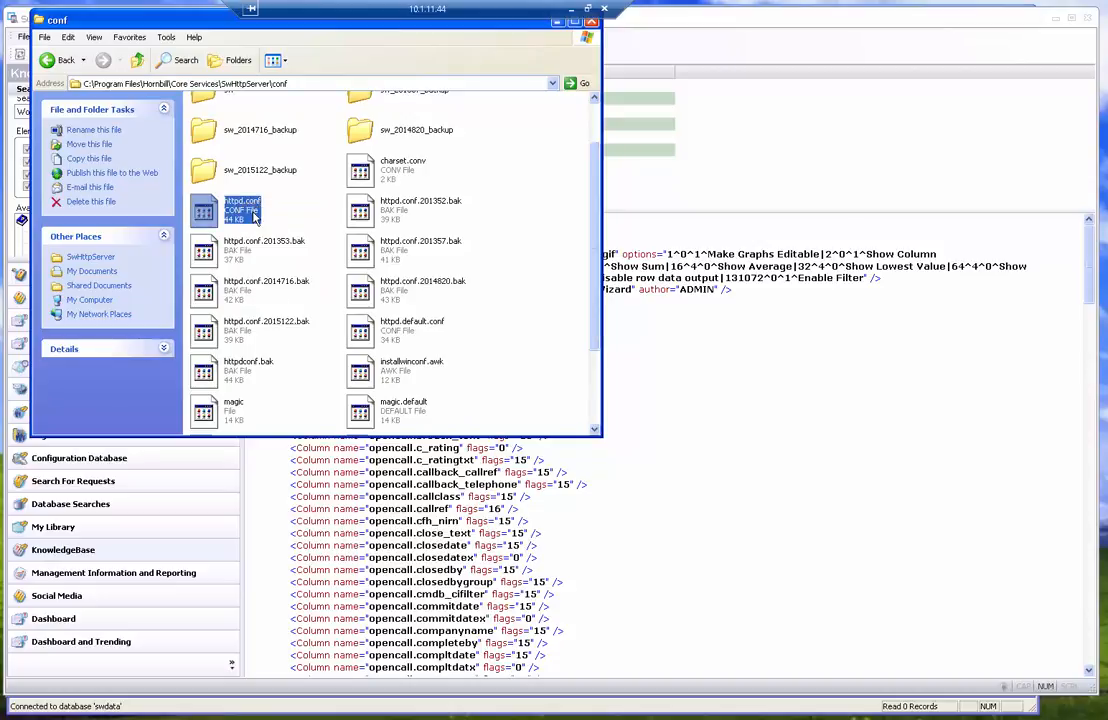
left_click(356, 464)
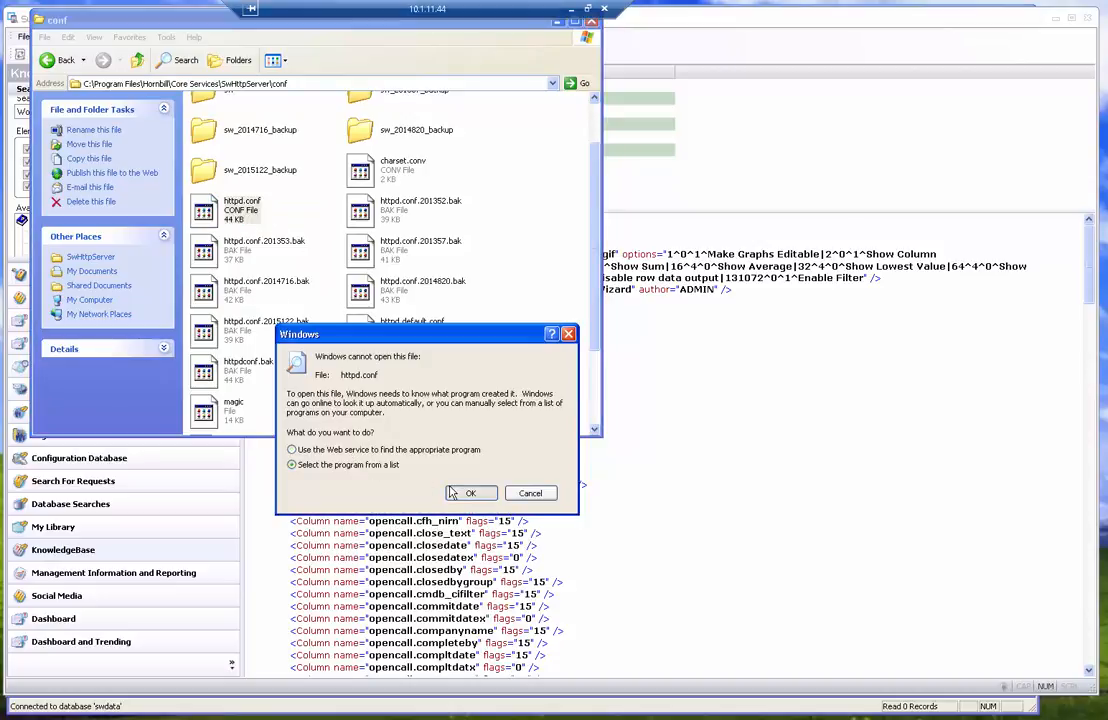
left_click(470, 493)
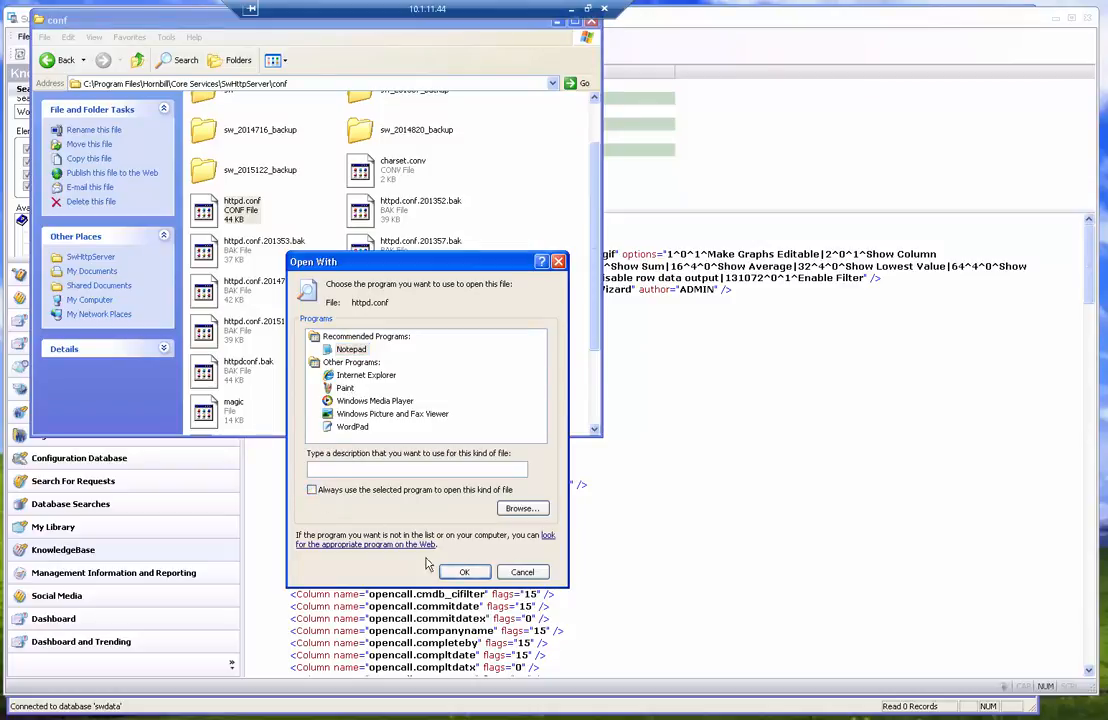
left_click(464, 572)
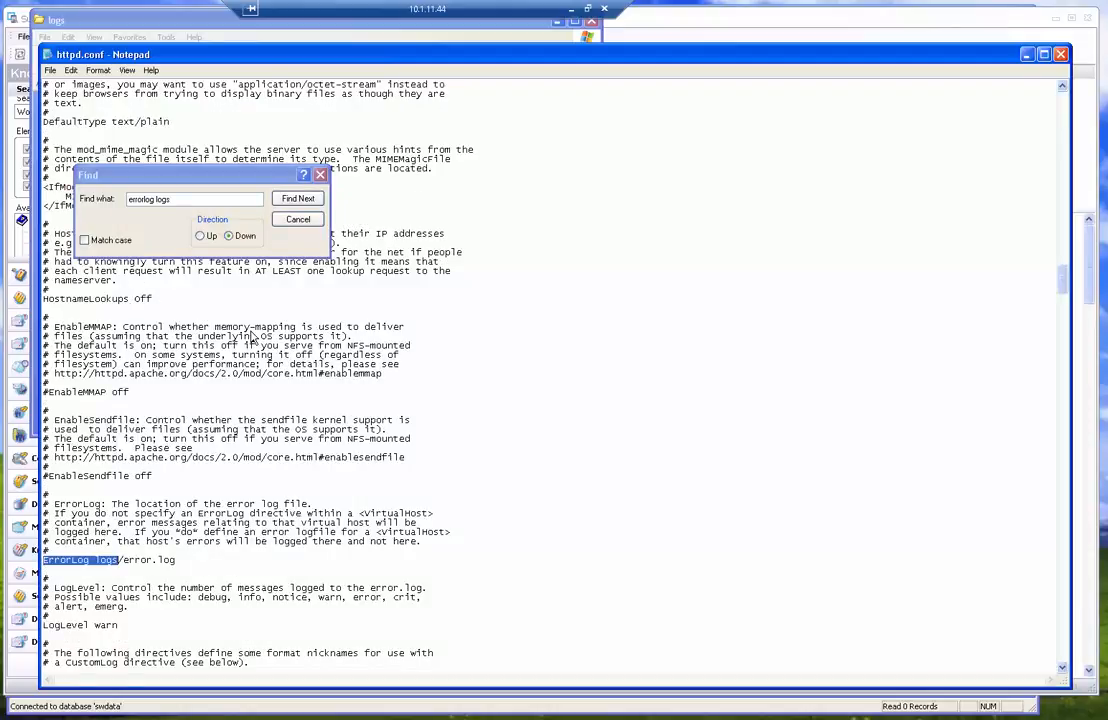
Step: Comment out the ErrorLog logs/error.log line and replace it with ErrorLog "|bin/rotatelogs logs/error.log 250kb"
left_click(122, 560)
left_click(43, 560)
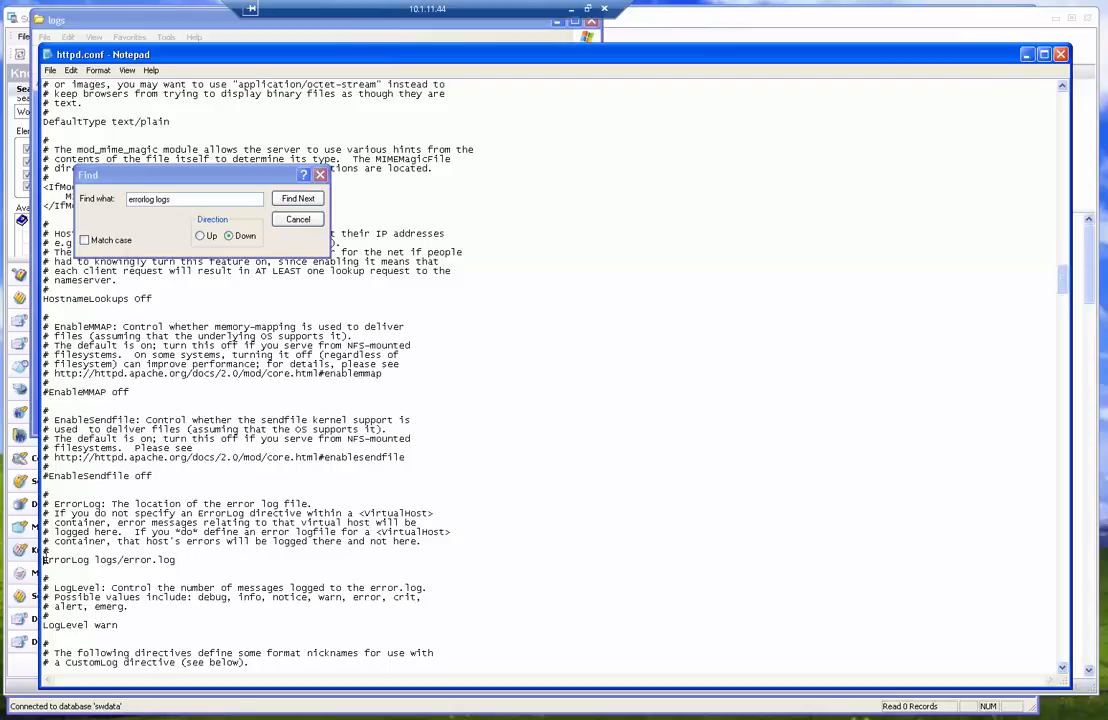
type("#")
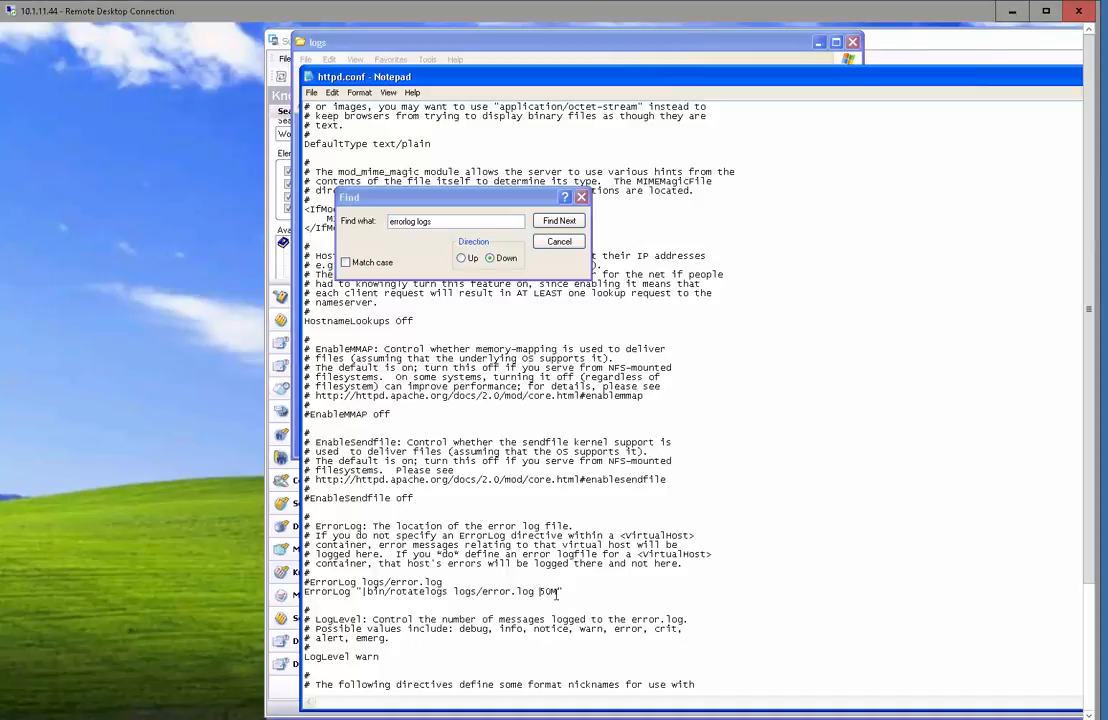
left_click(540, 591)
type("2")
key("BackSpace")
type("kb")
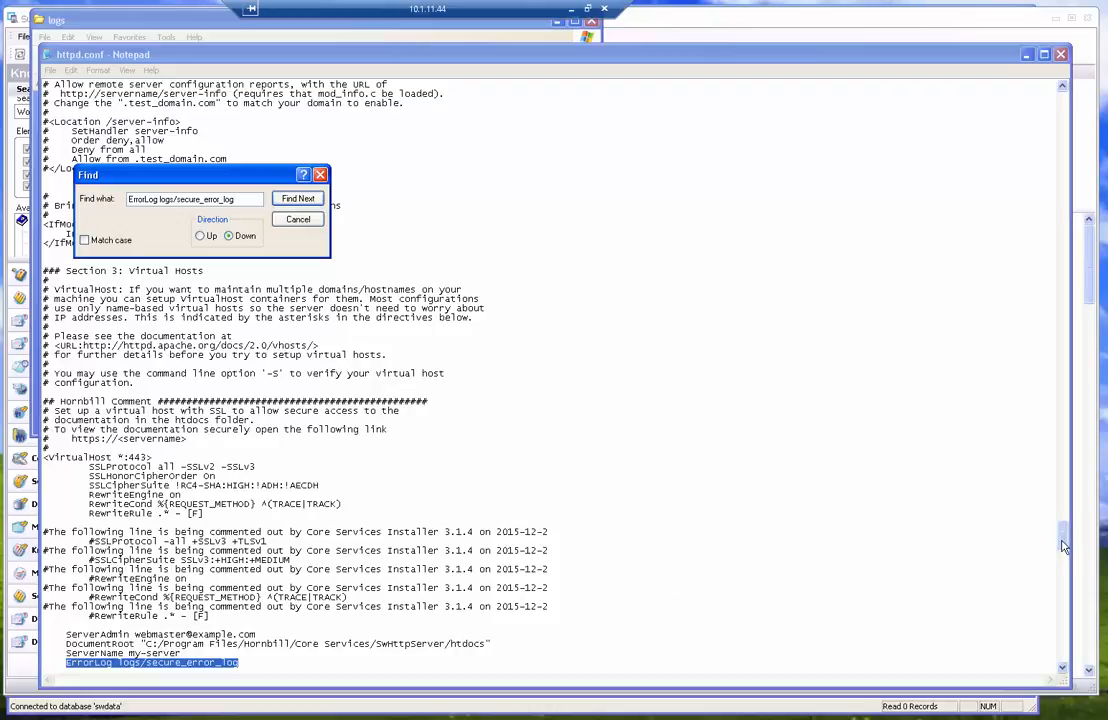
Step: In the SSL virtual host, replace the secure_error_log entry with ErrorLog "|bin/rotatelogs logs/secure_error.log 250kb", keeping the original line commented out
left_click_drag(1068, 538, 1066, 566)
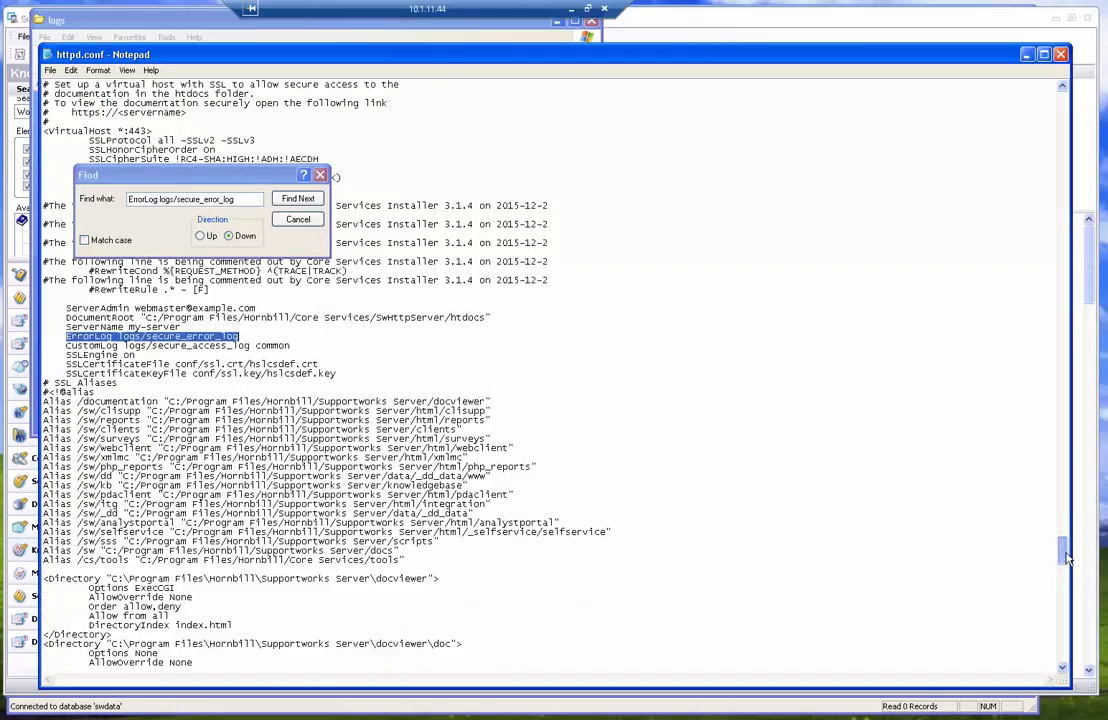
key("ctrl+v")
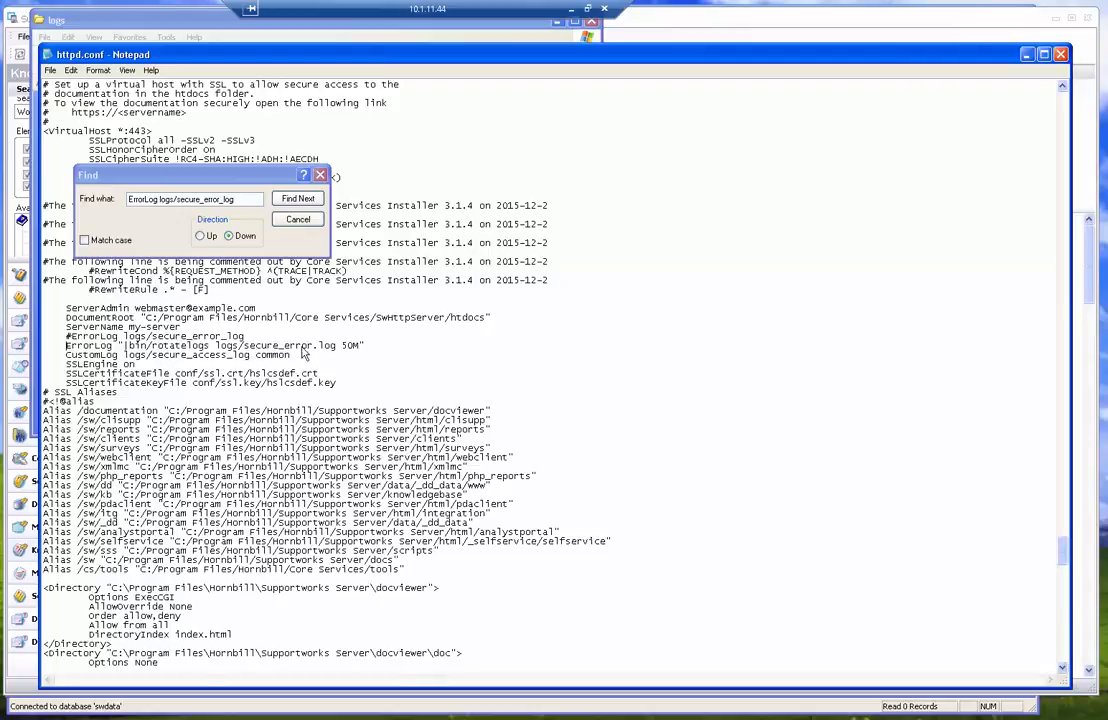
left_click(365, 349)
key("BackSpace")
type("kb")
left_click(343, 345)
type("2")
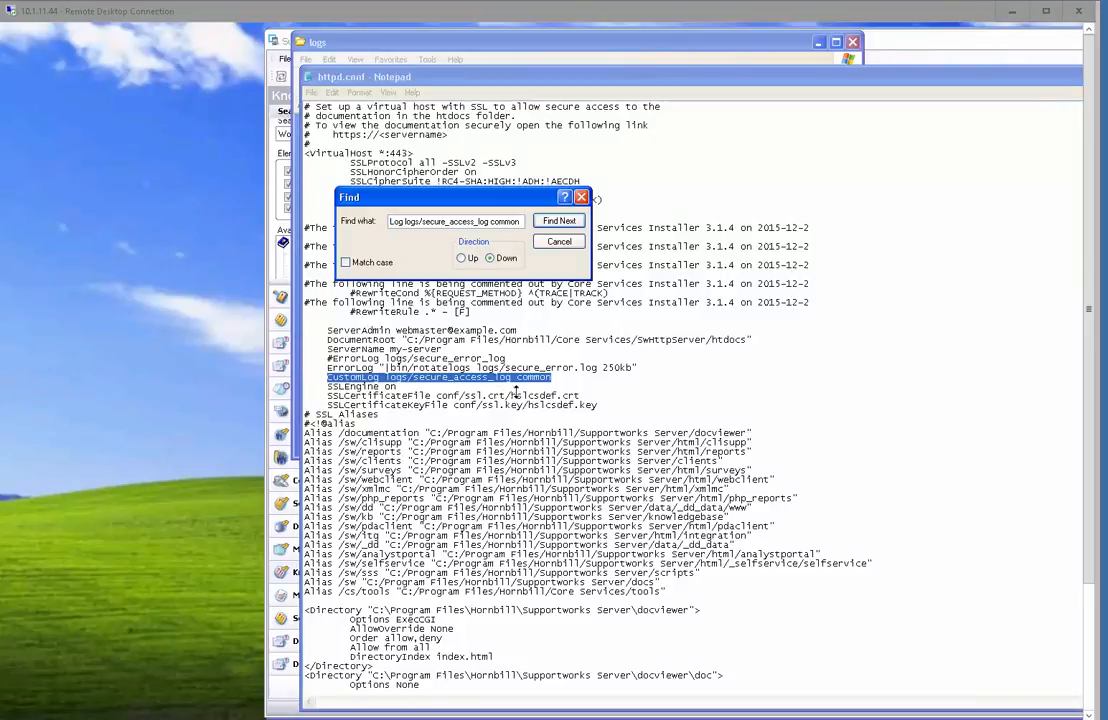
Step: Comment out the CustomLog logs/secure_access_log common line in the SSL virtual host and save httpd.conf
left_click(328, 377)
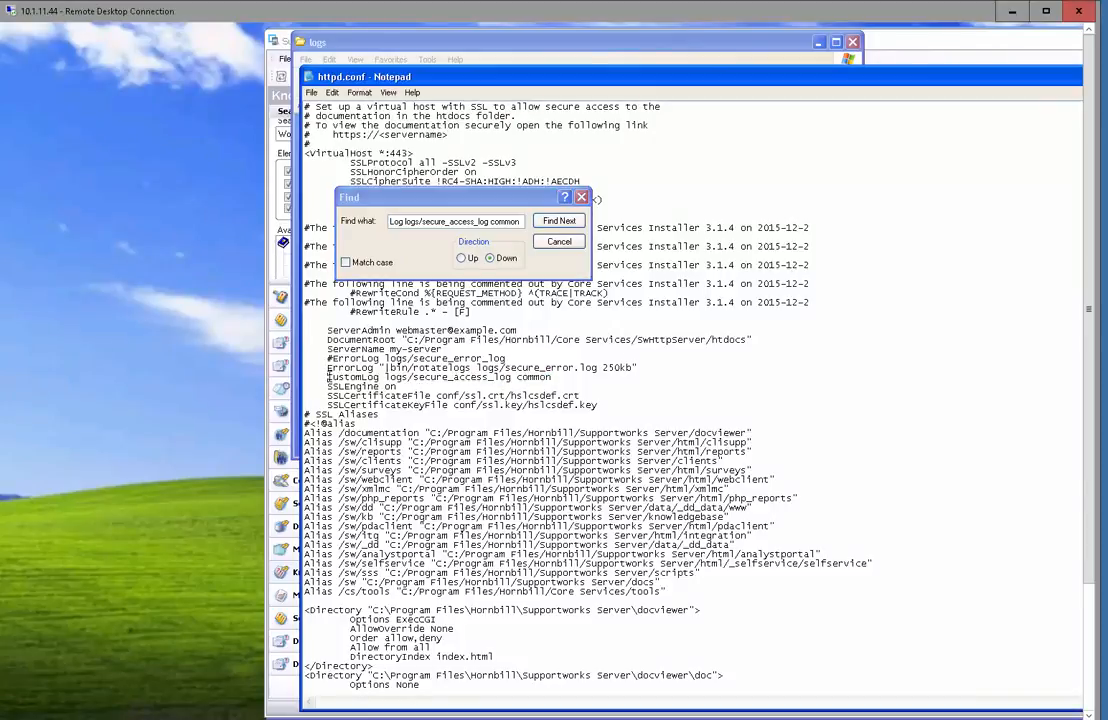
type("#")
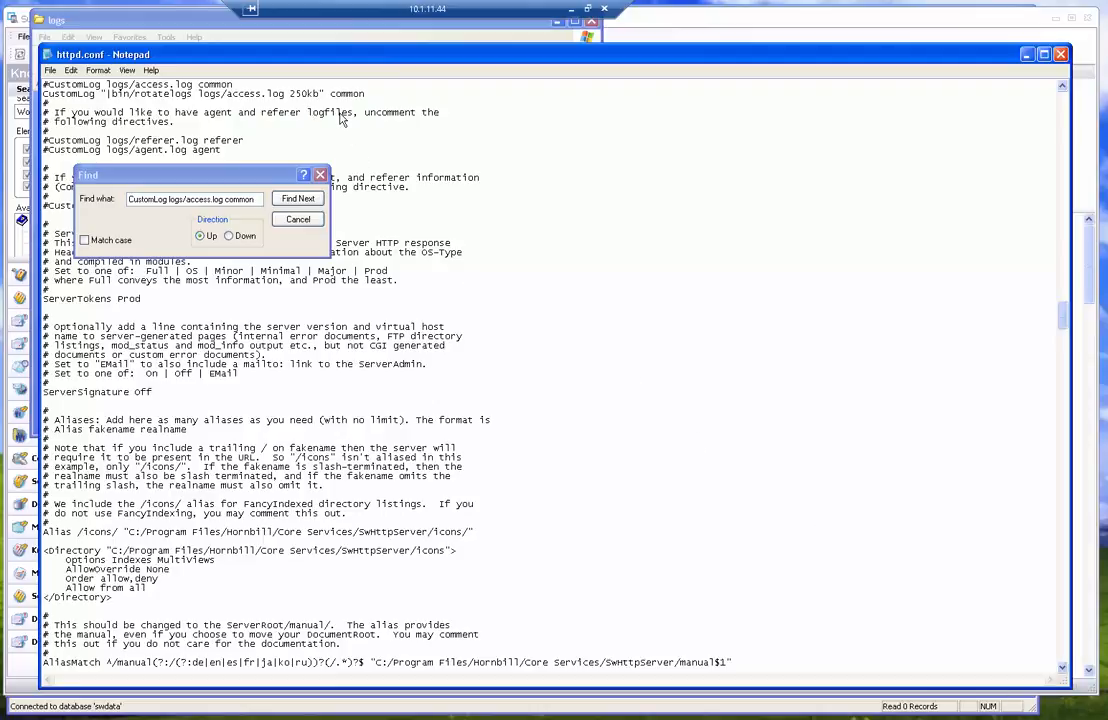
left_click(49, 70)
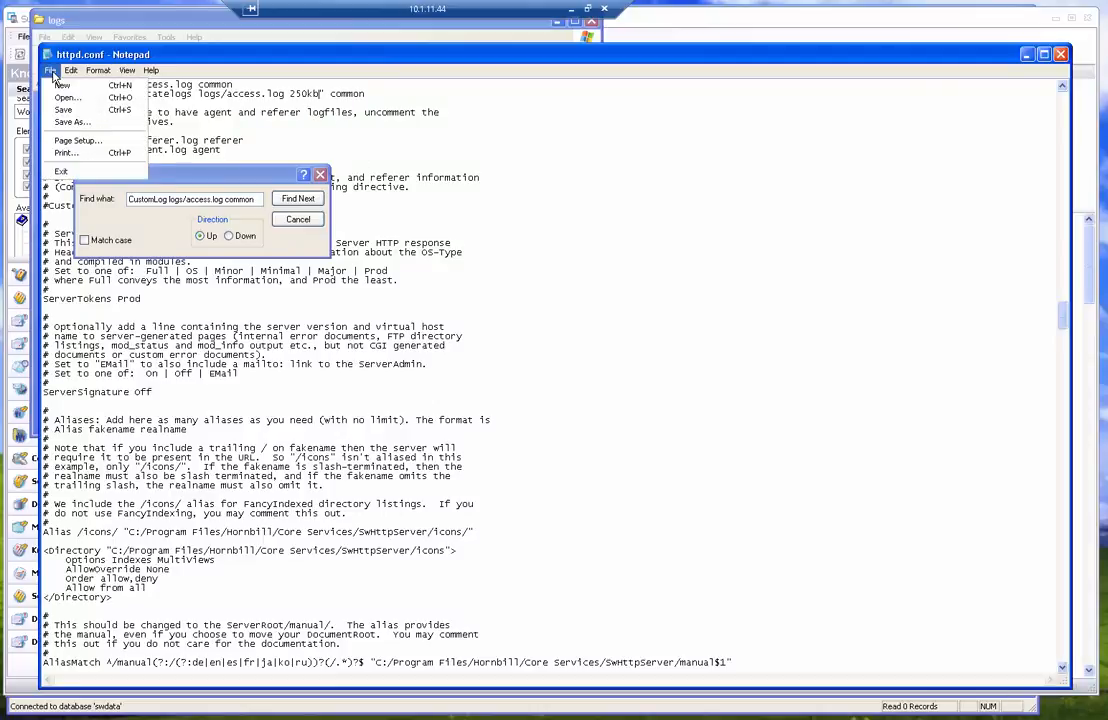
left_click(63, 111)
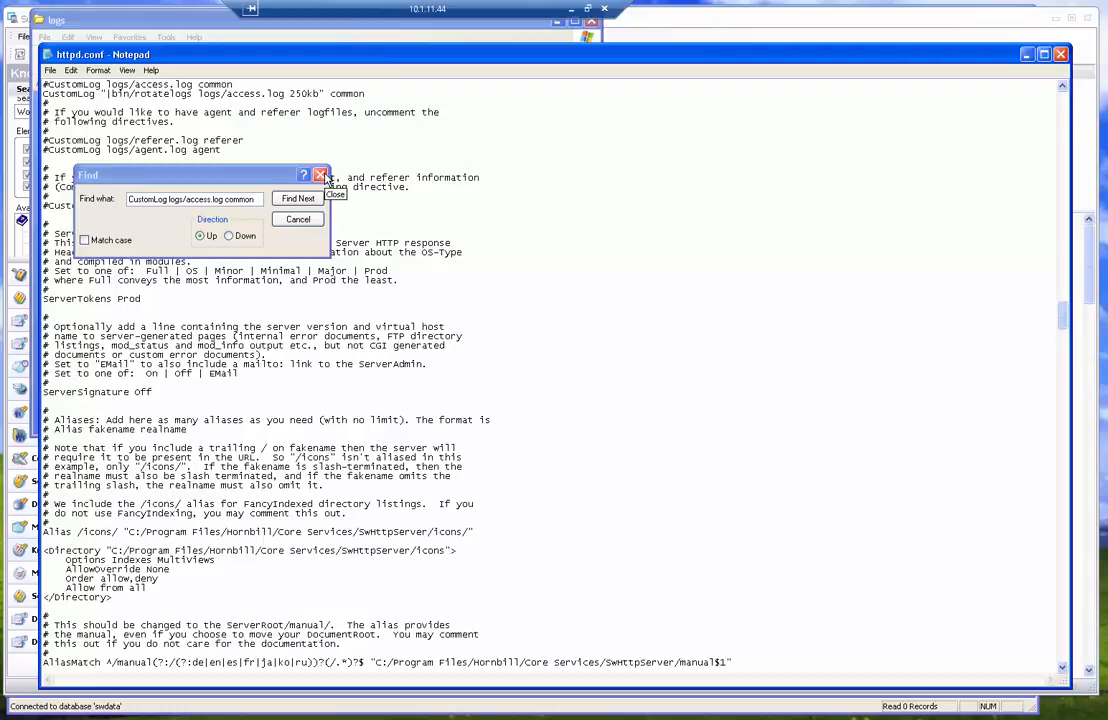
Step: Switch to the Services console and to the SwHttpServer logs folder to examine the log files
left_click(1000, 718)
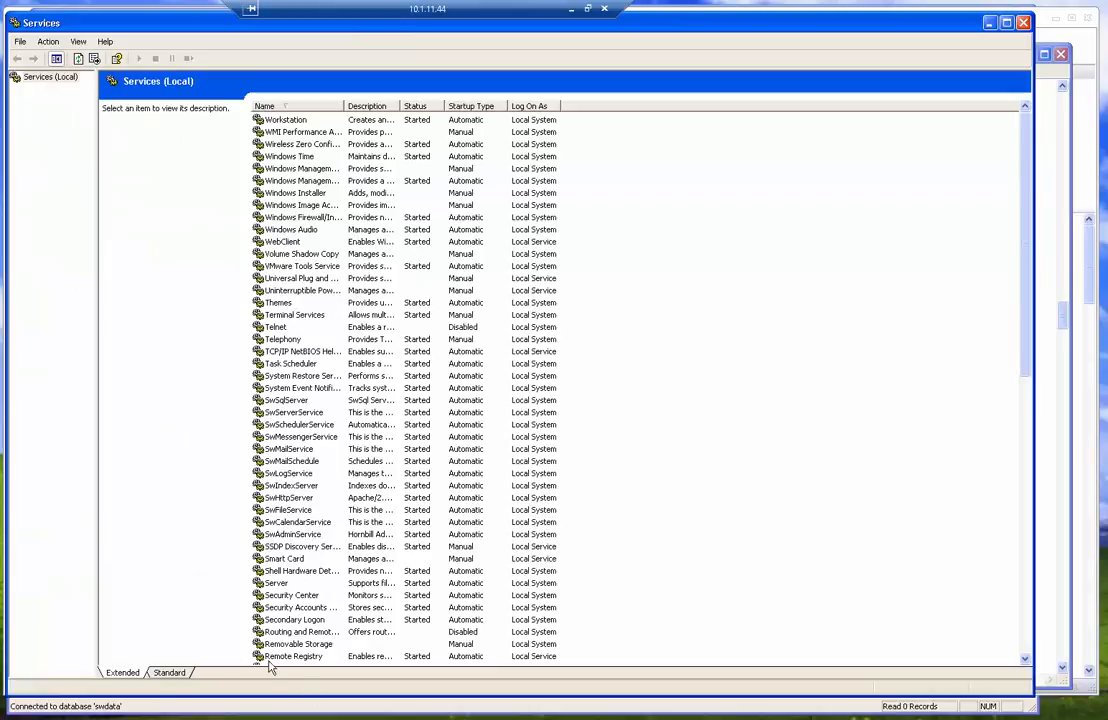
left_click(382, 719)
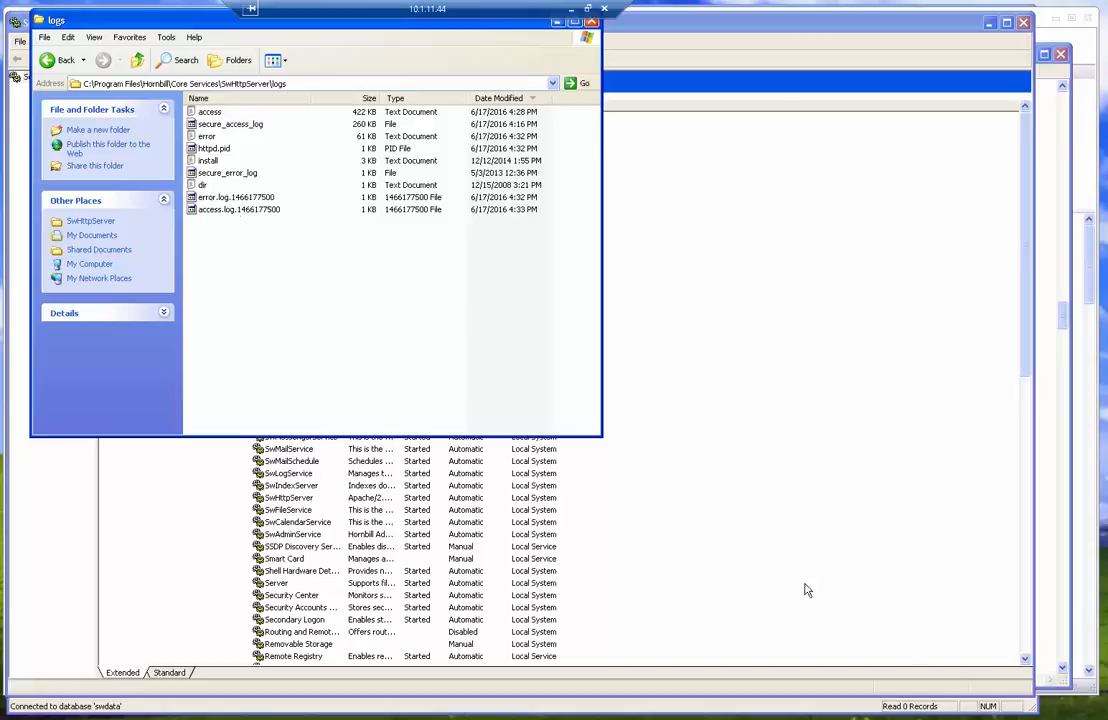
Step: Switch to the Supportworks client to check the Service Desk view
key("alt+Tab")
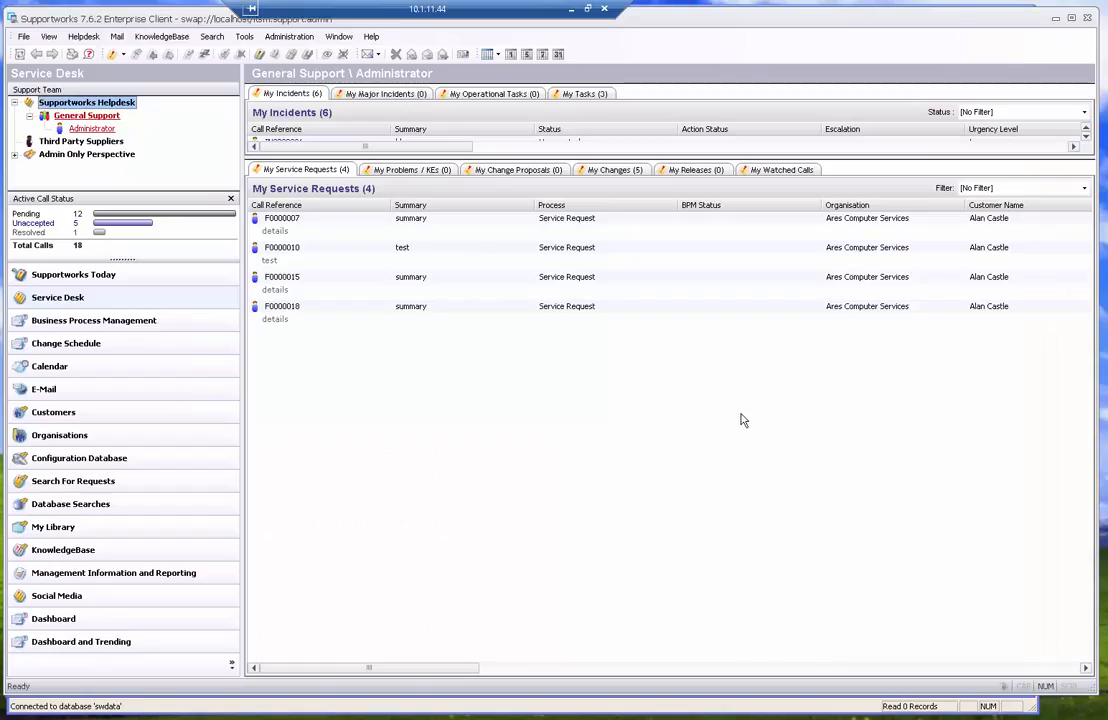